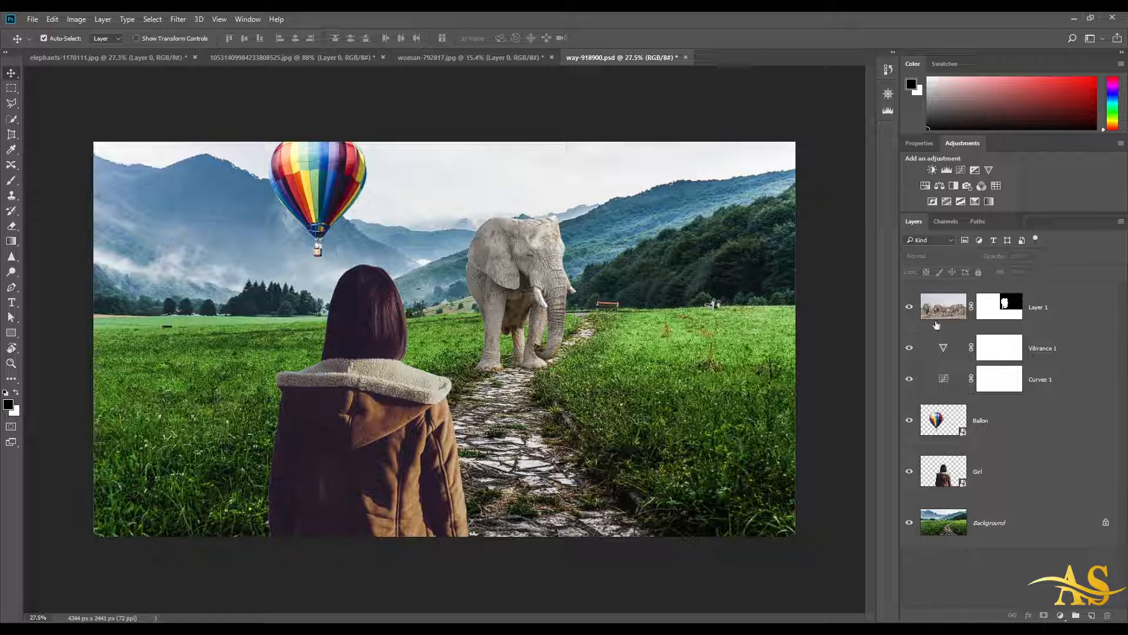
right_click(1074, 302)
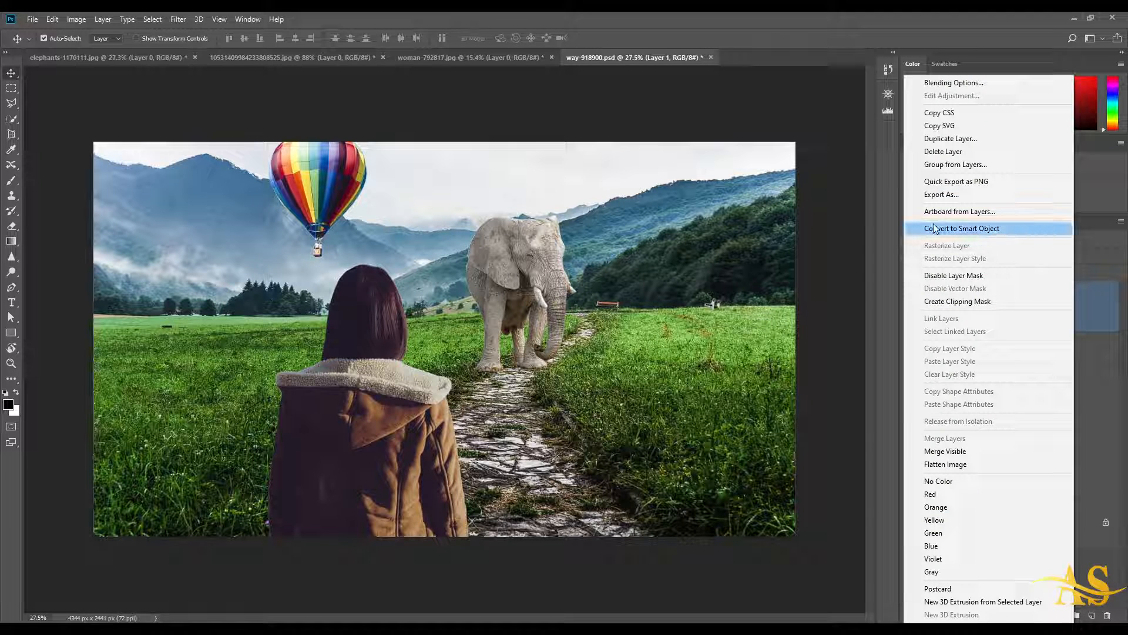
click(1015, 231)
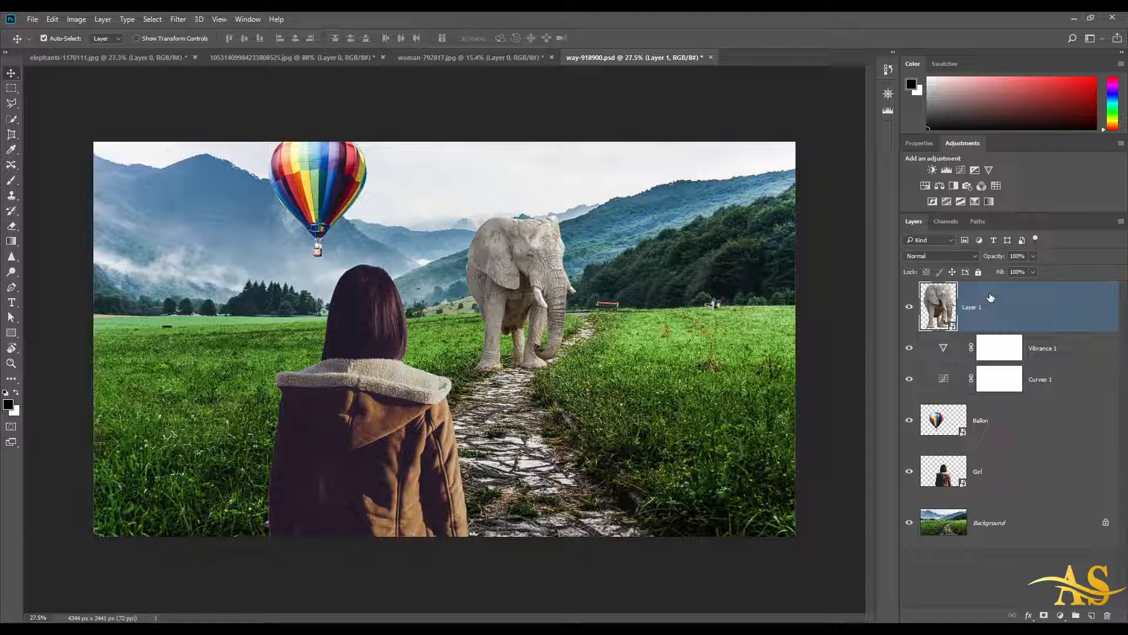
key(ctrl)
key(ctrl+z)
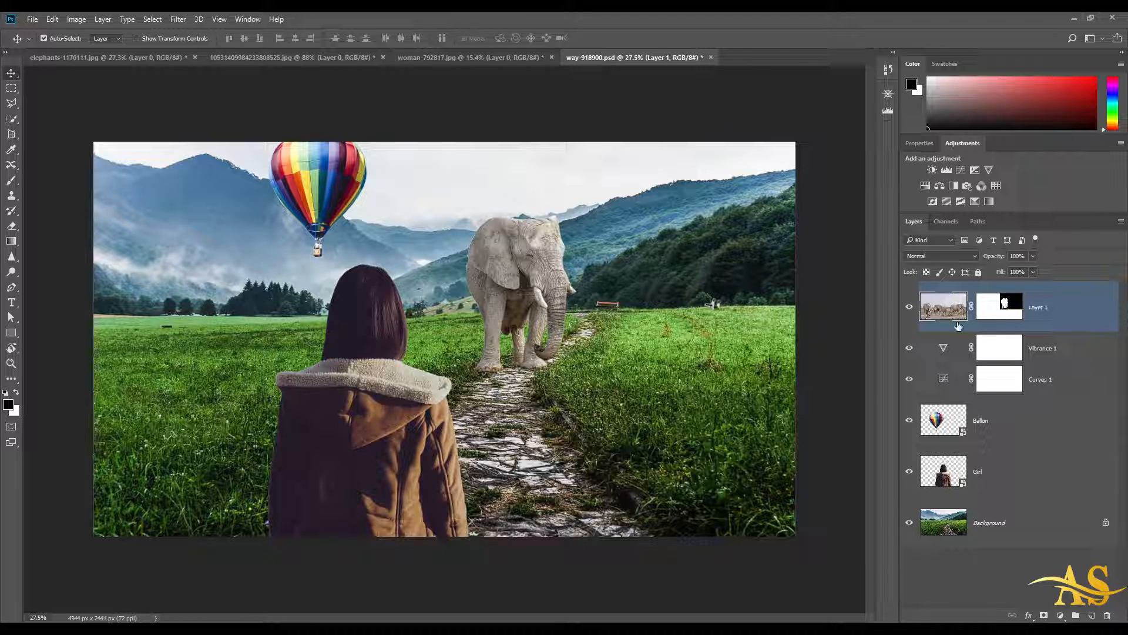
Convert the masked elephant layer, Layer 1, to a smart object
right_click(1040, 309)
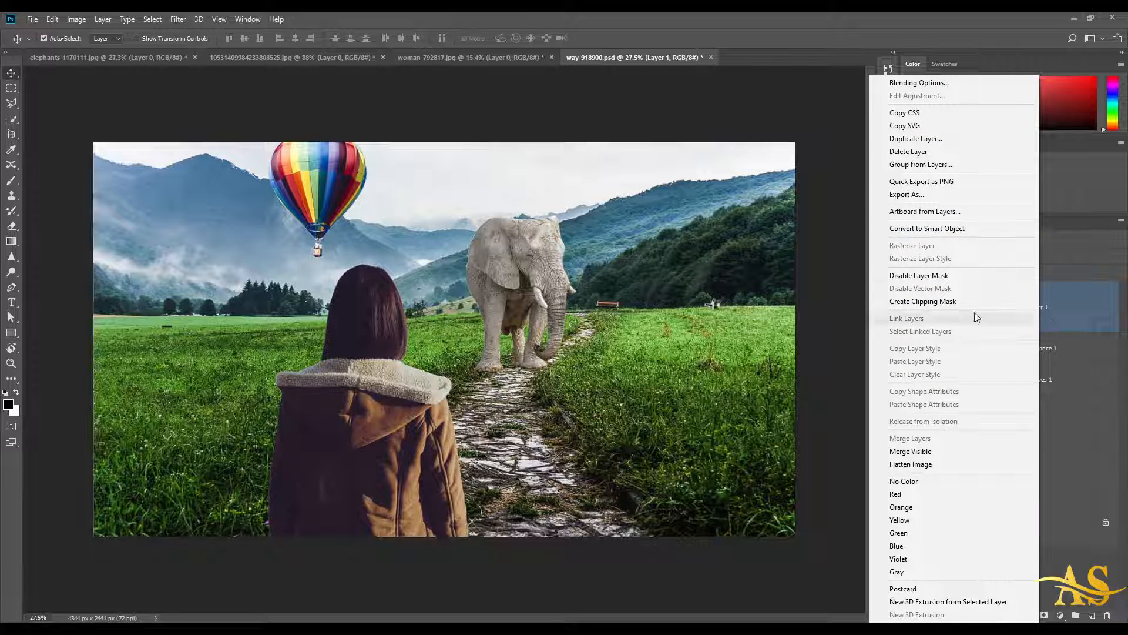
click(943, 229)
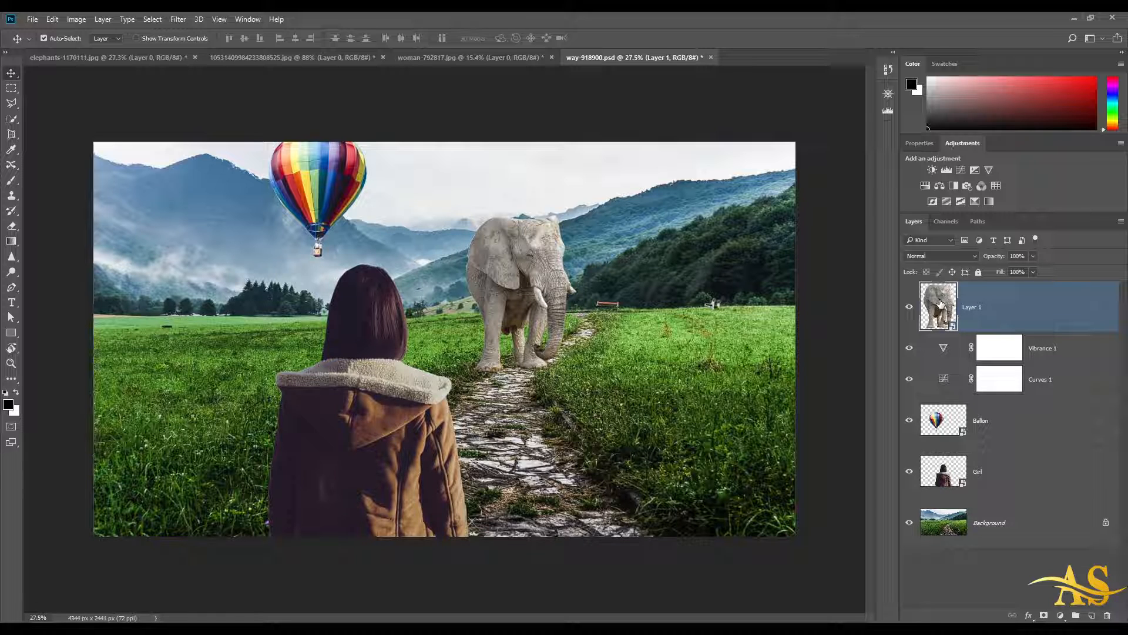
Free-transform the elephant down to about 24% and place it at the far right edge of the meadow
click(72, 19)
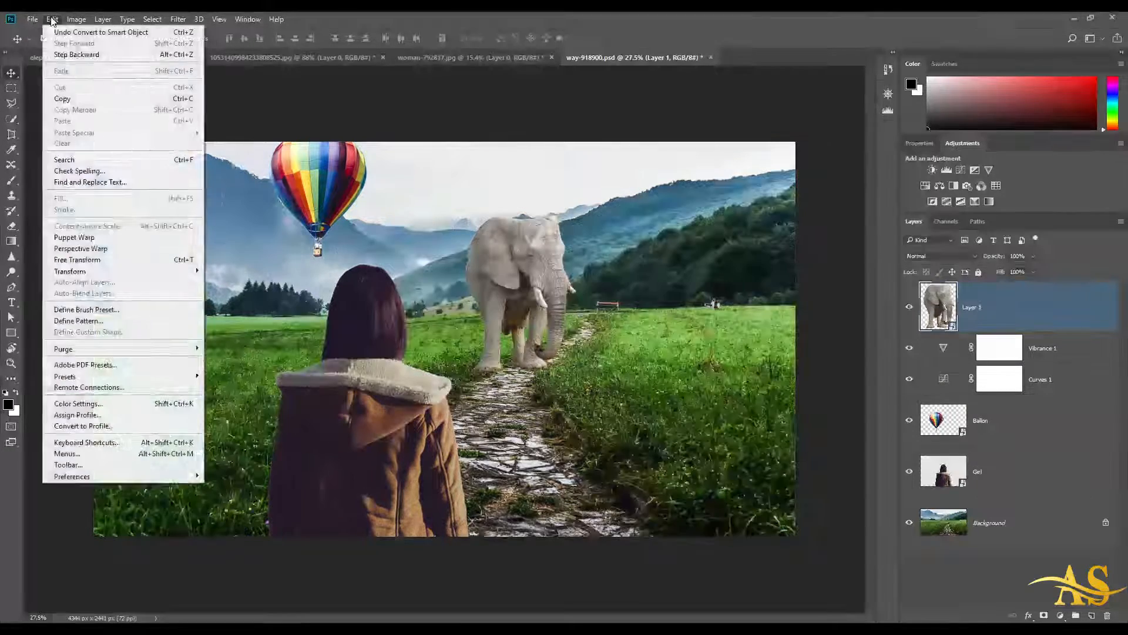
click(52, 21)
click(52, 19)
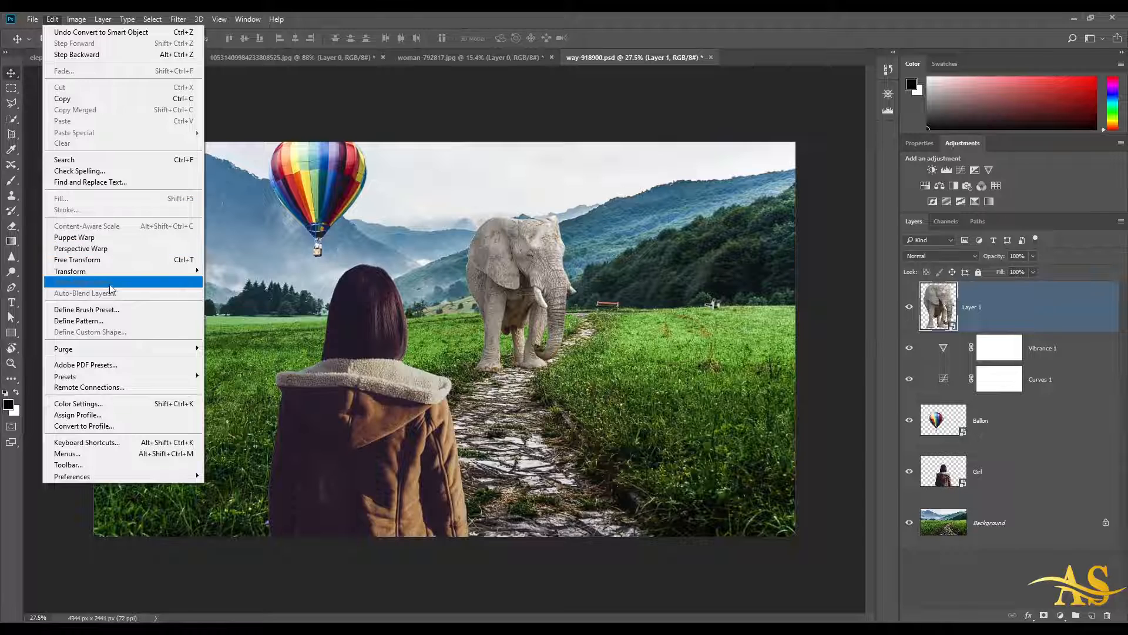
click(88, 260)
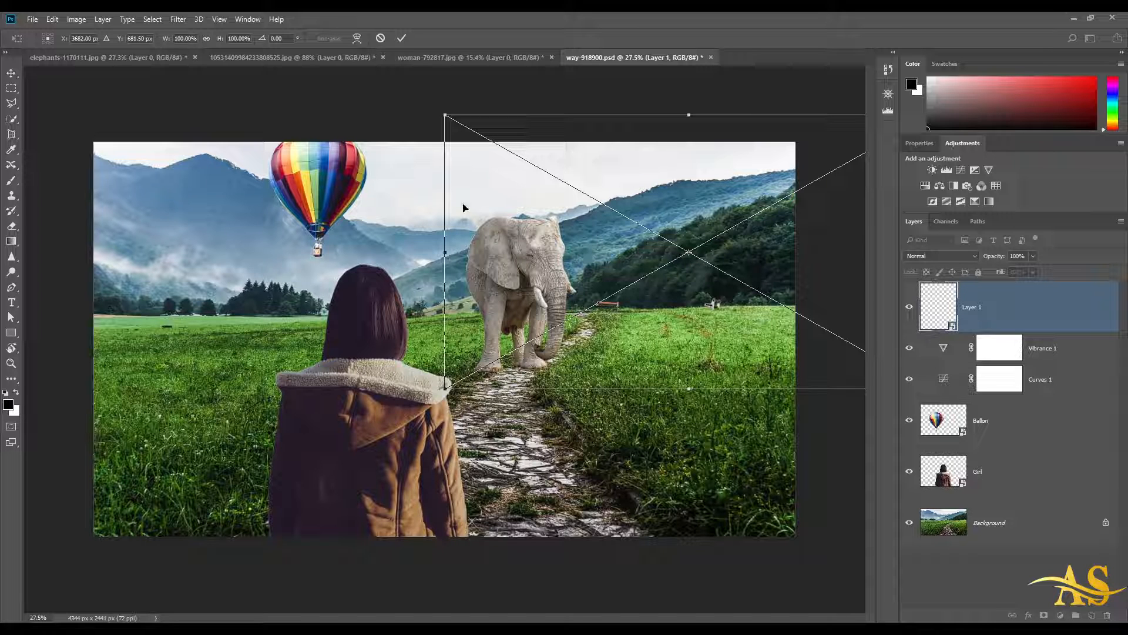
drag(446, 110, 576, 188)
drag(684, 259, 564, 241)
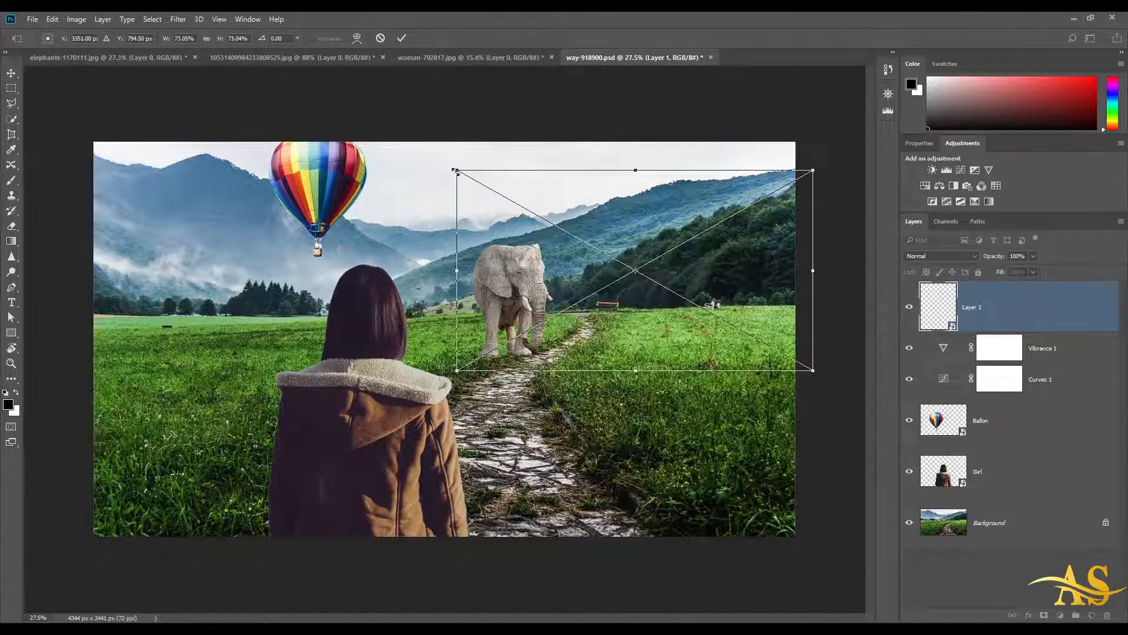
drag(456, 171, 489, 204)
drag(614, 281, 593, 299)
drag(474, 210, 580, 270)
drag(679, 340, 635, 275)
drag(536, 206, 550, 213)
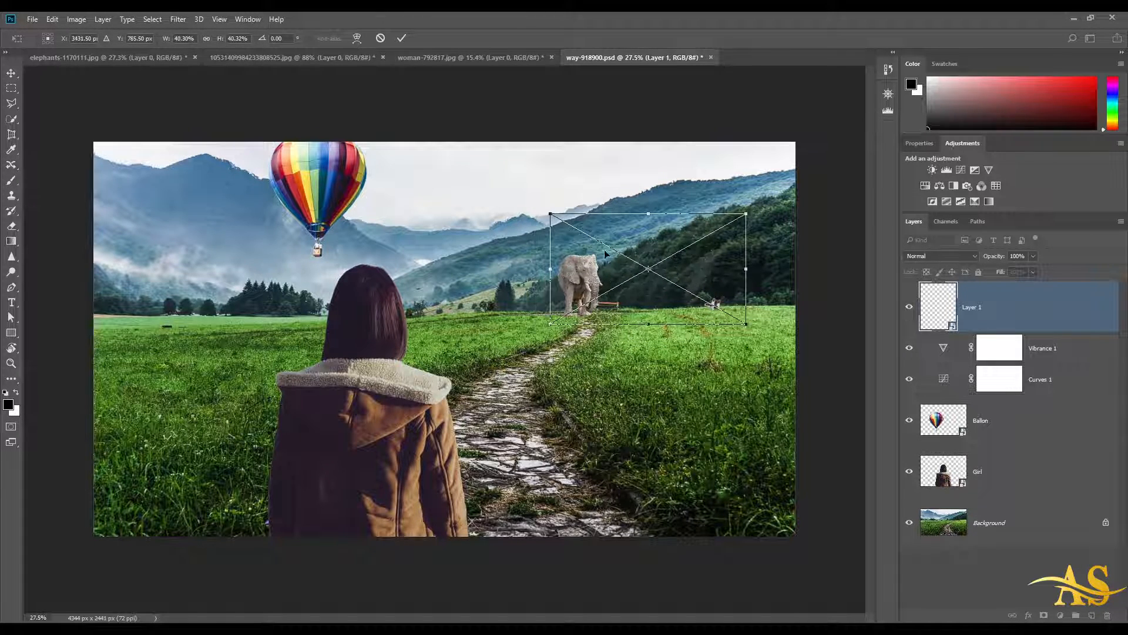
drag(680, 287, 606, 276)
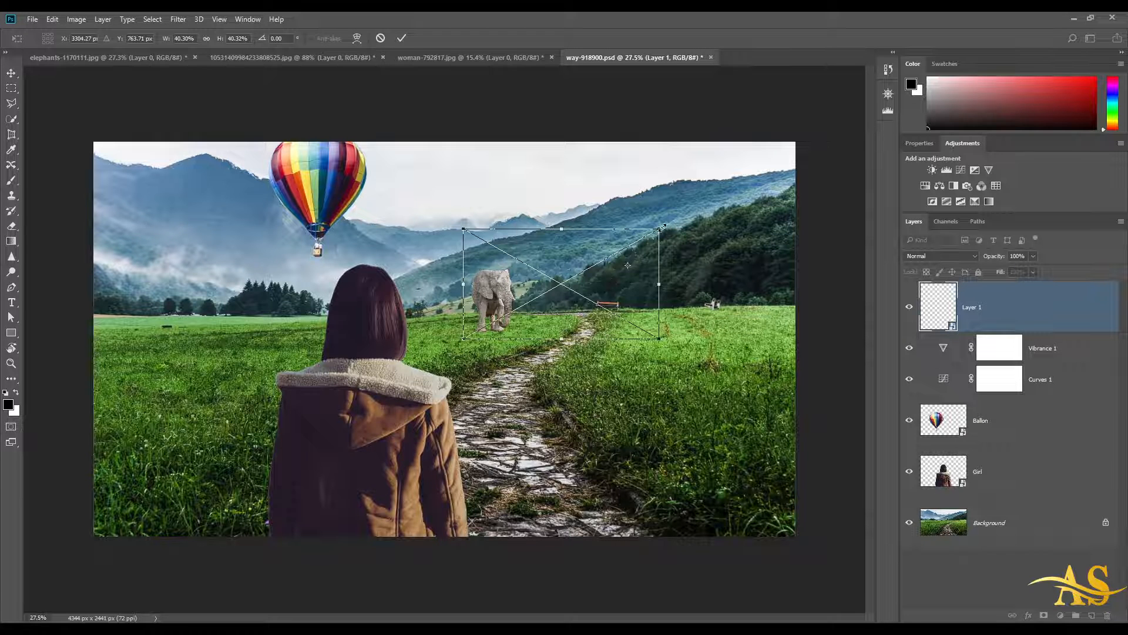
drag(659, 228, 841, 287)
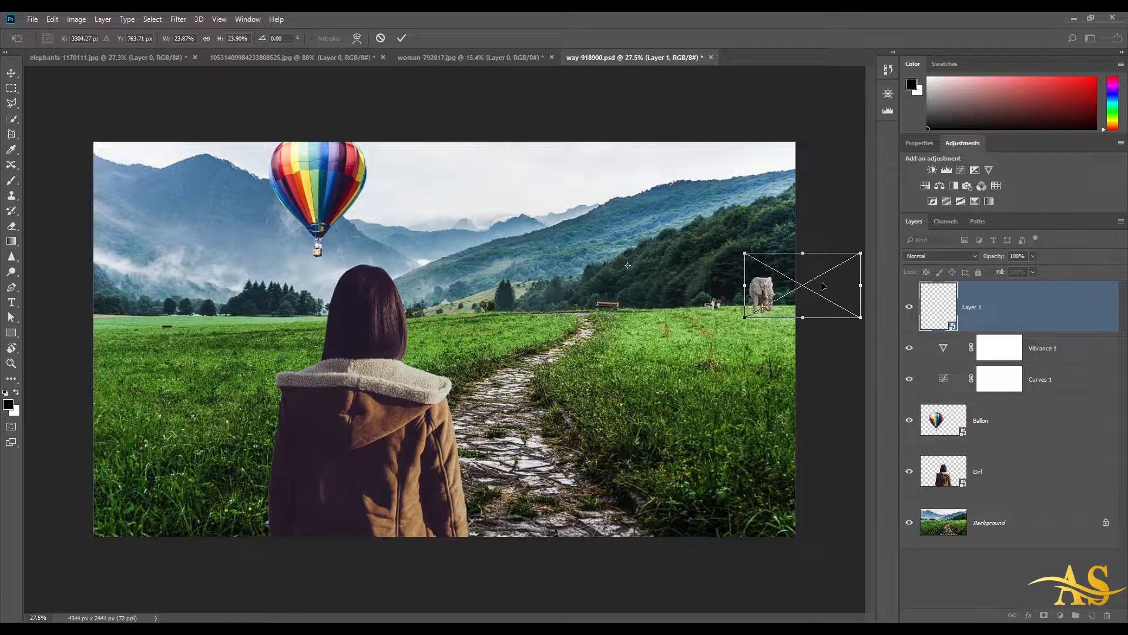
click(402, 37)
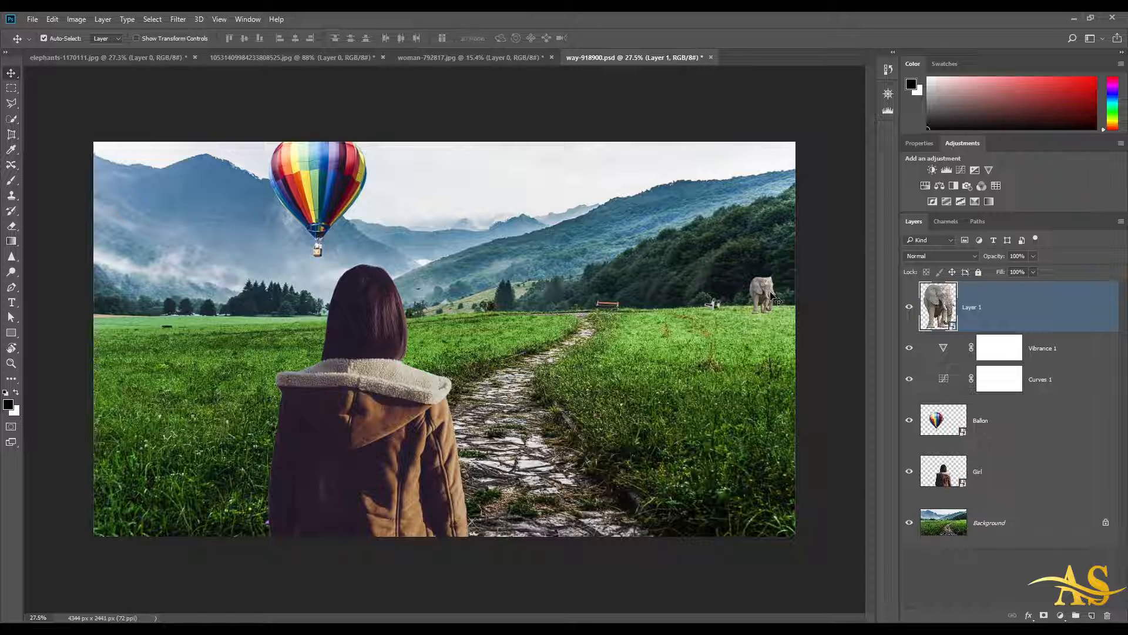
Scale the elephant smart object up to about 103% and place it on the stone path beside the girl
key(ctrl+t)
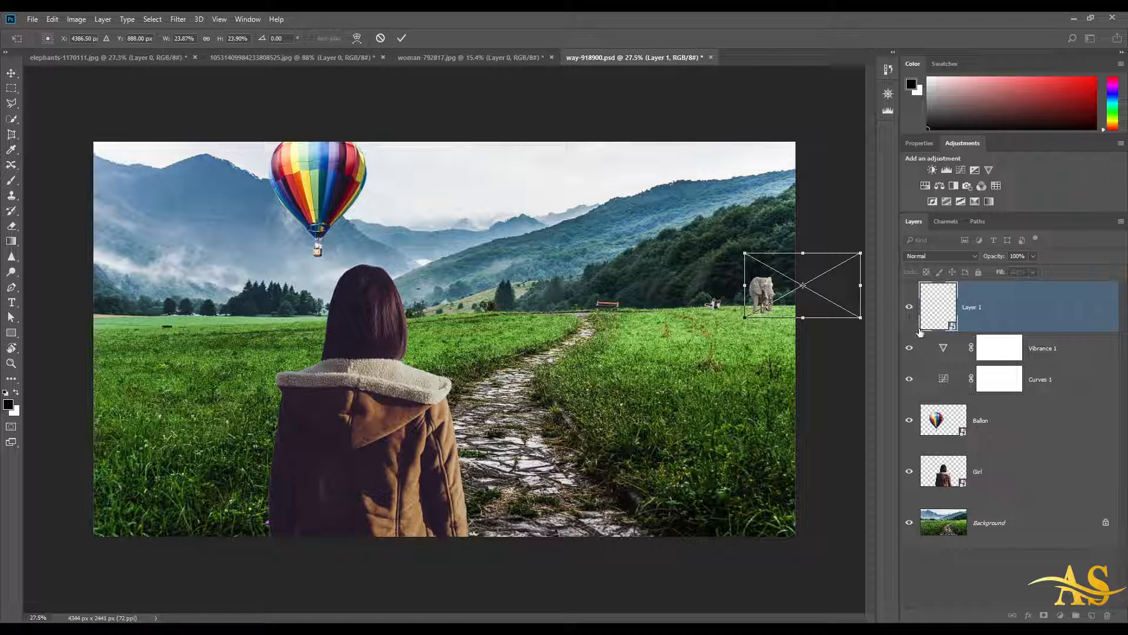
drag(745, 316, 605, 399)
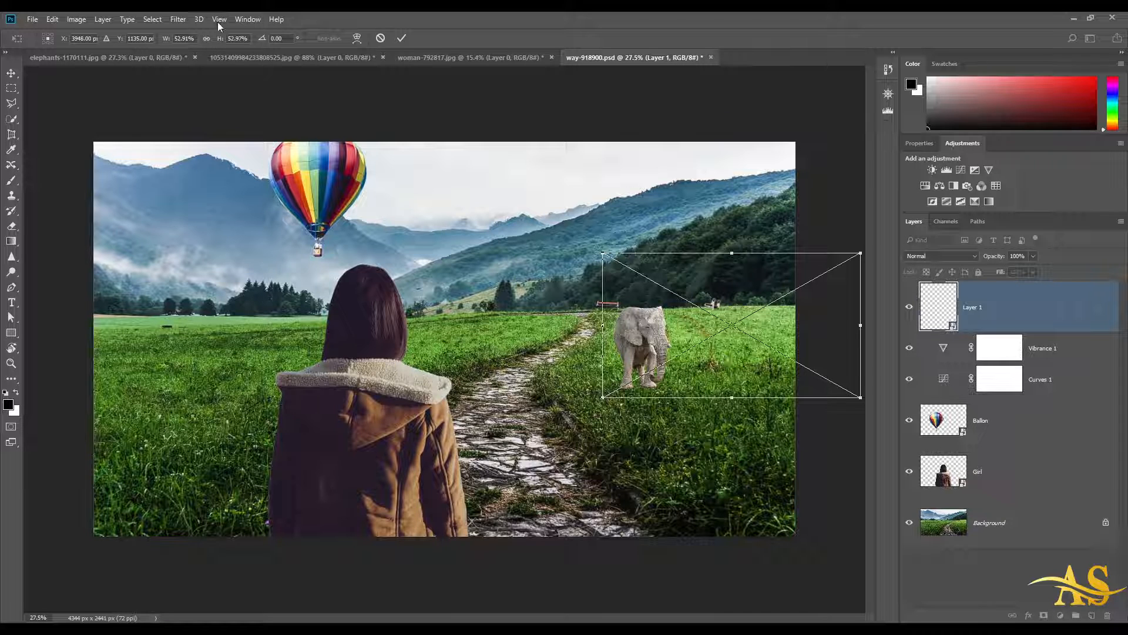
click(184, 38)
drag(602, 399, 344, 510)
drag(527, 442, 608, 332)
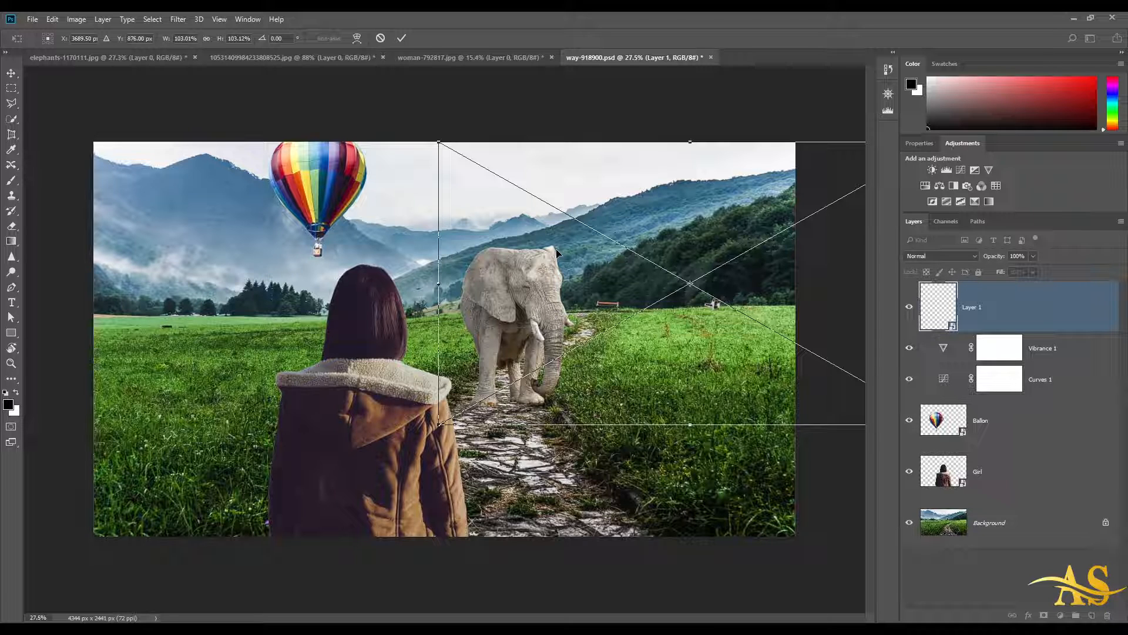
click(401, 38)
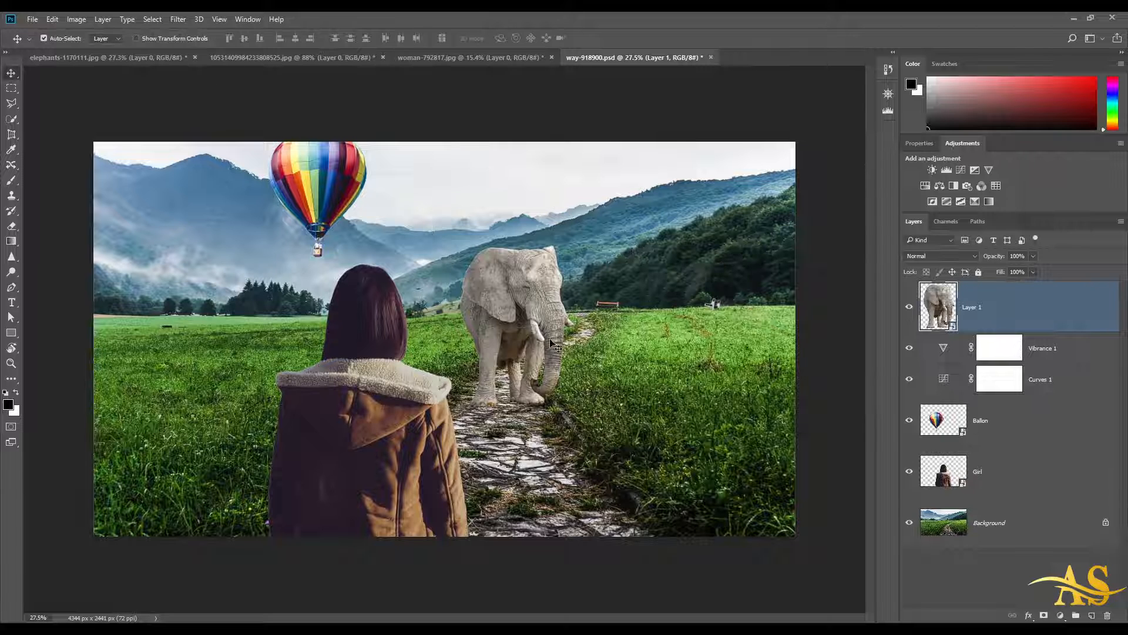
mouse_move(525, 336)
mouse_down()
mouse_move(537, 317)
mouse_move(525, 294)
mouse_move(539, 325)
mouse_up()
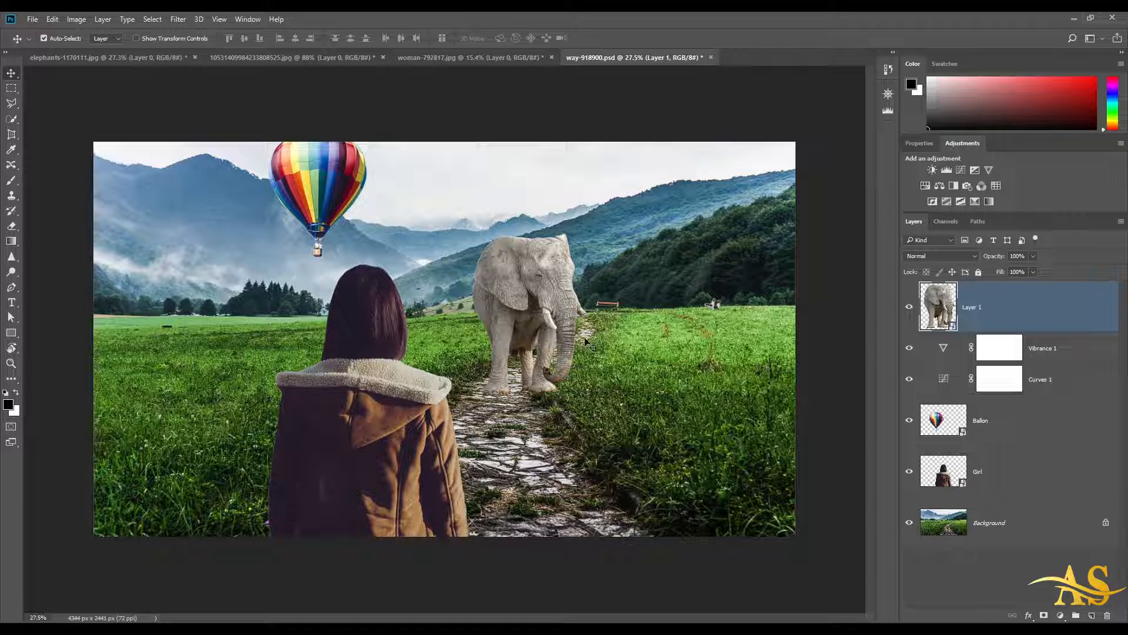
Open the contents of the Layer 1 smart object for editing
double_click(939, 306)
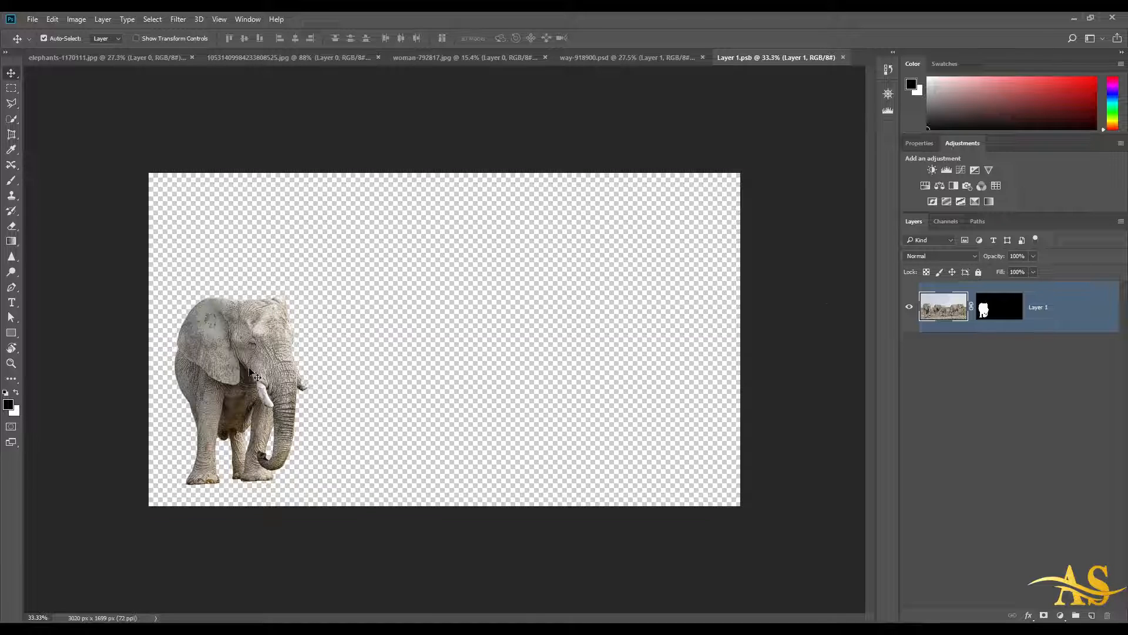
drag(248, 369, 290, 355)
key(ctrl+z)
scroll(330, 340, up, 2)
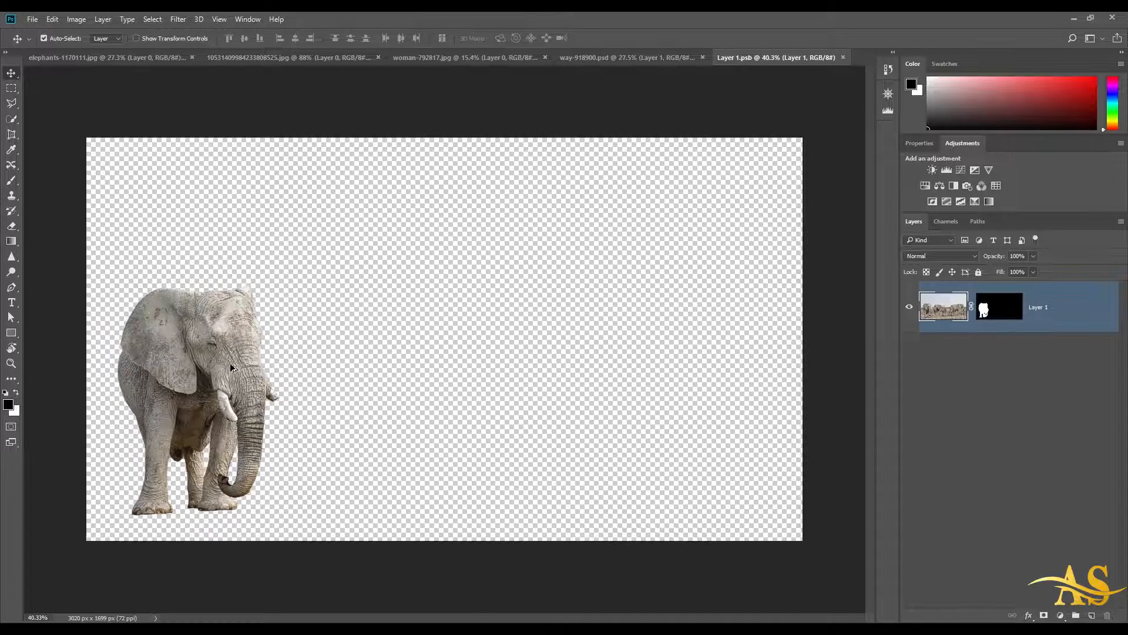
Paint a black heart outline on the elephant's ear with the Brush tool
scroll(229, 363, up, 5)
drag(241, 356, 433, 334)
key(b)
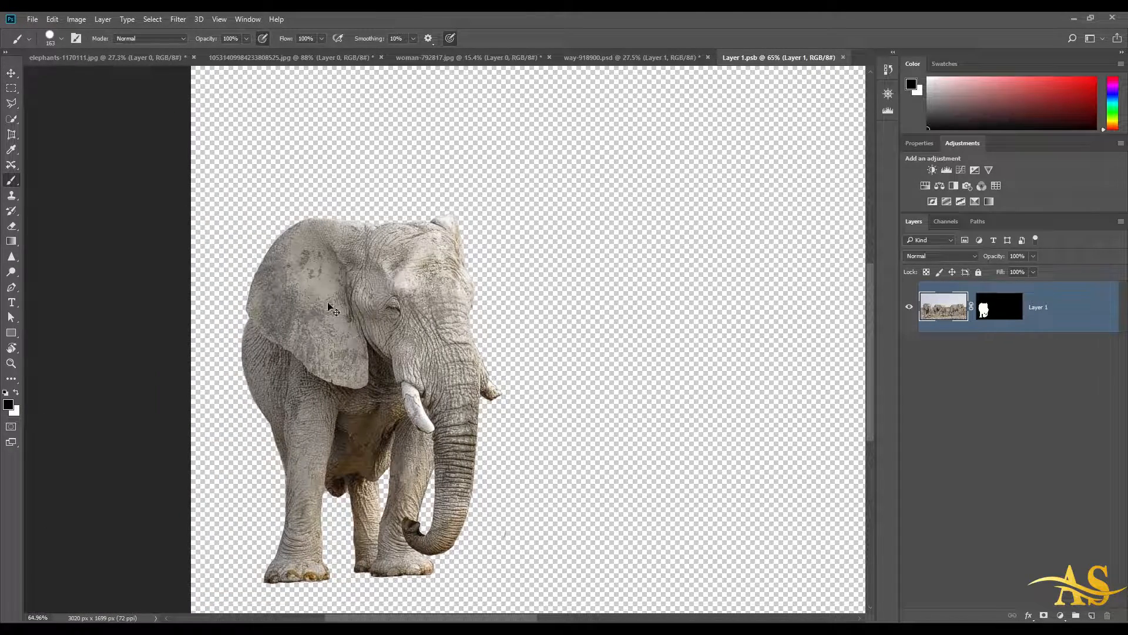
mouse_move(346, 323)
mouse_down()
mouse_move(292, 317)
mouse_move(376, 303)
mouse_move(330, 288)
mouse_up()
Save the edited smart object contents and check the elephant in the way-918900.psd composite
click(623, 57)
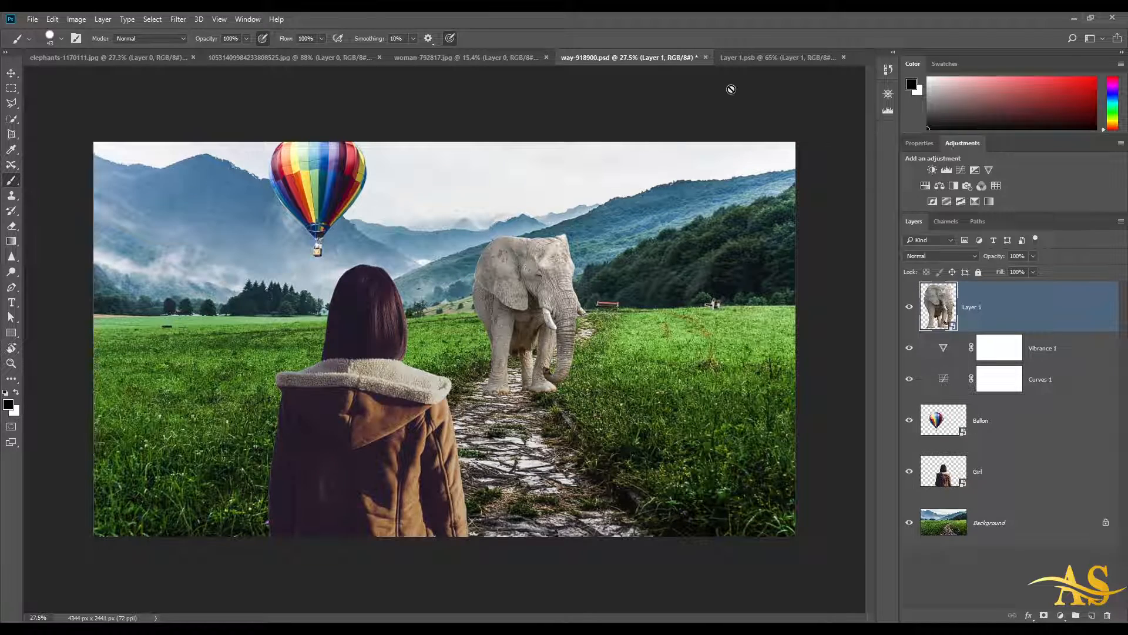
click(744, 58)
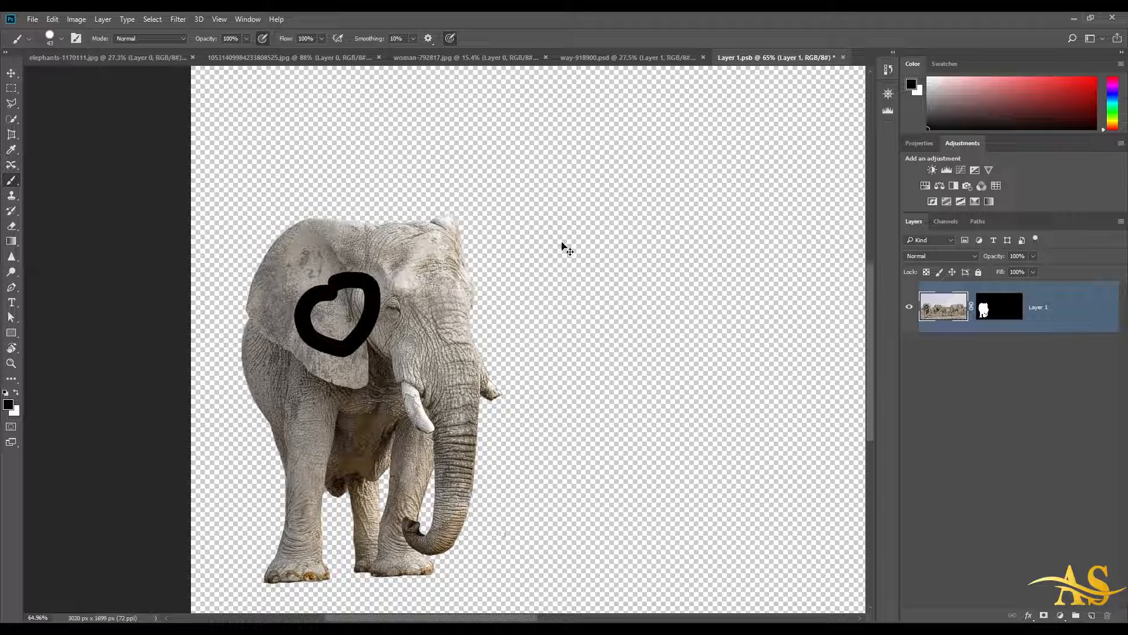
key(ctrl+s)
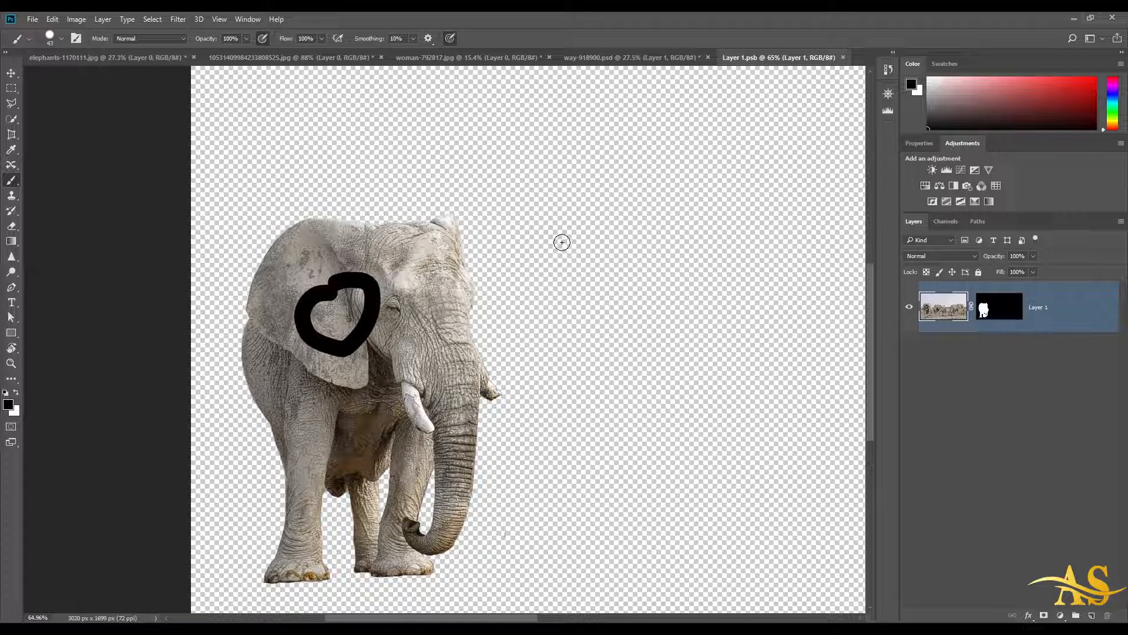
click(634, 59)
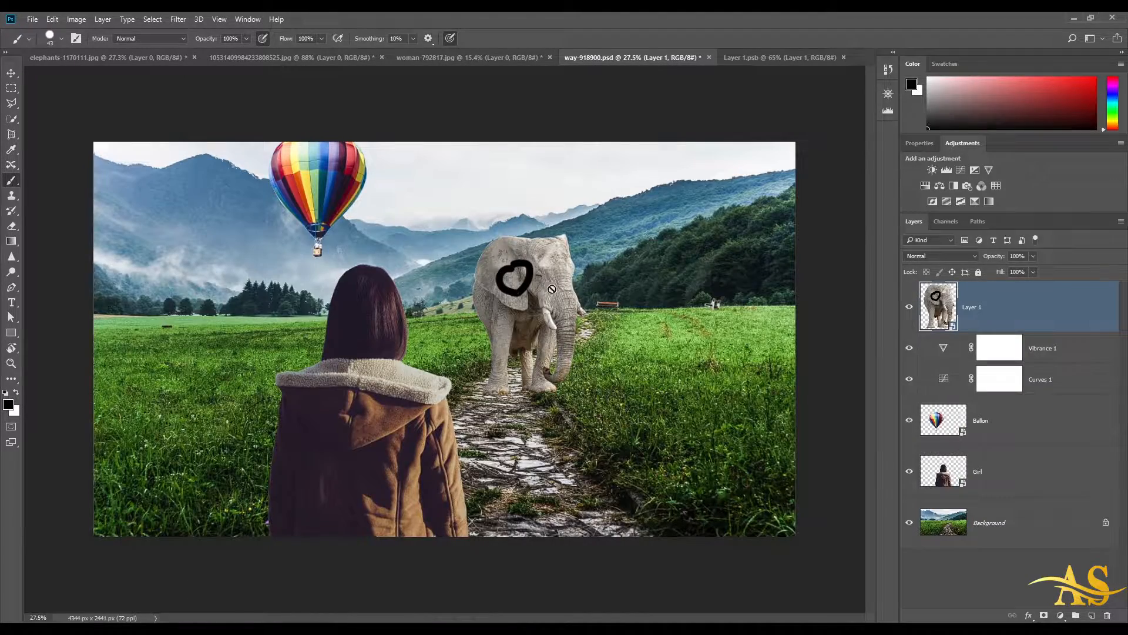
scroll(524, 264, up, 3)
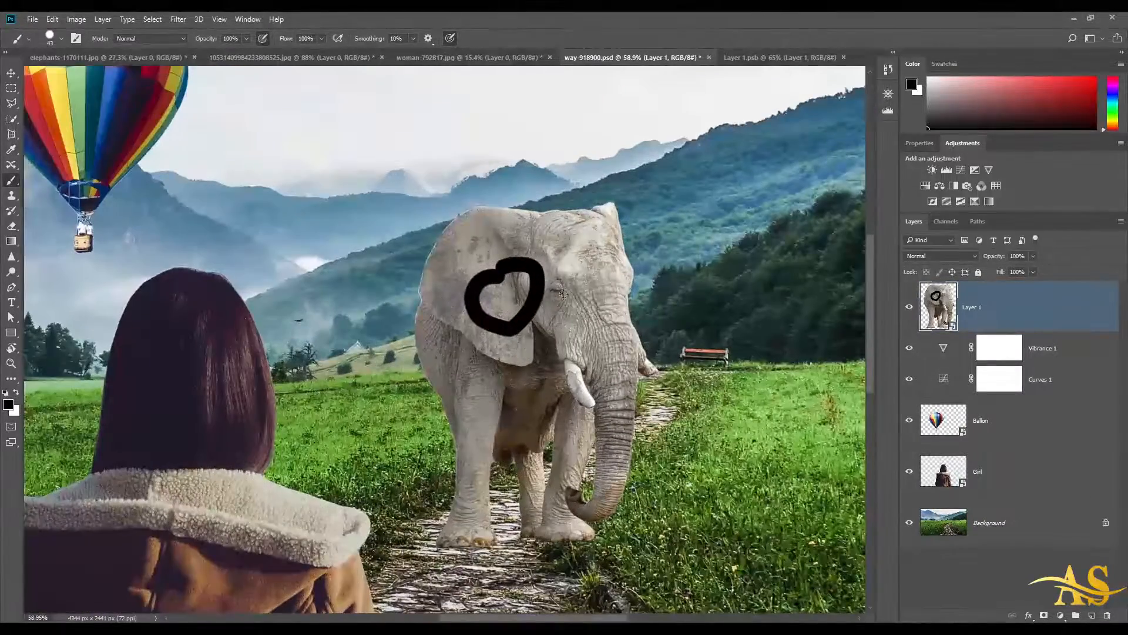
Undo the heart stroke in Layer 1.psb, save the contents and return to the way-918900.psd composite
click(750, 58)
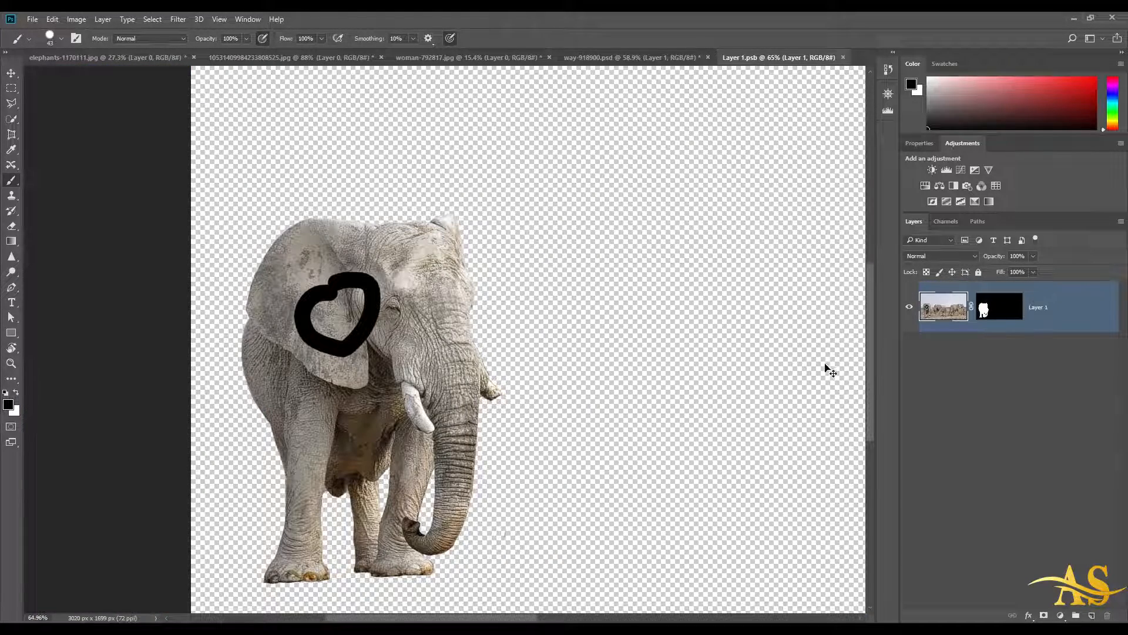
click(999, 407)
key(ctrl+z)
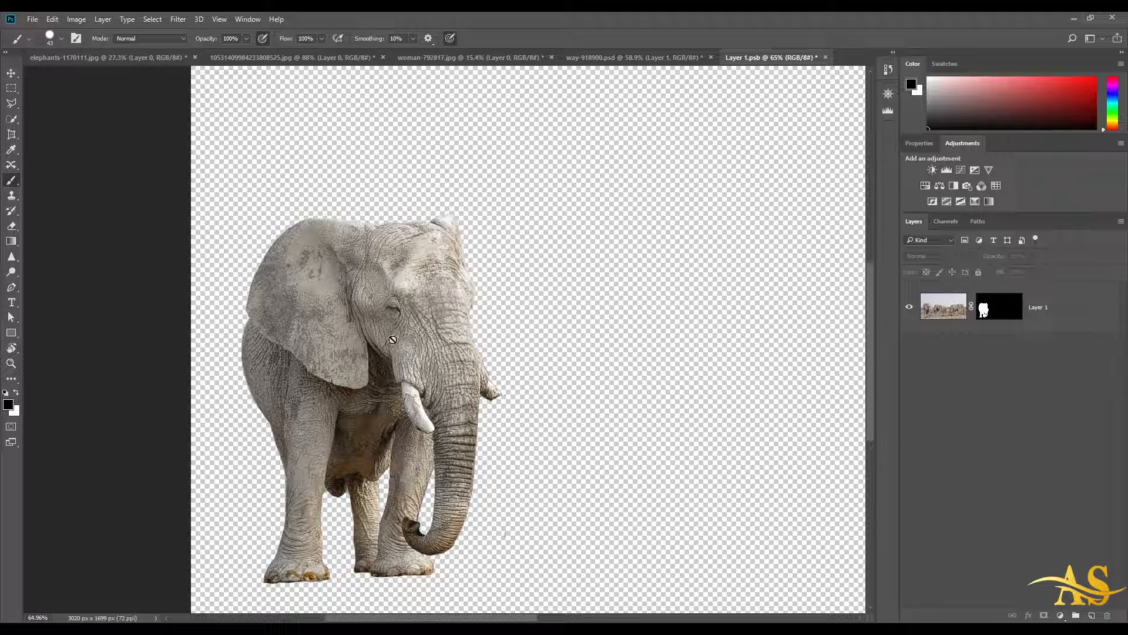
key(ctrl+s)
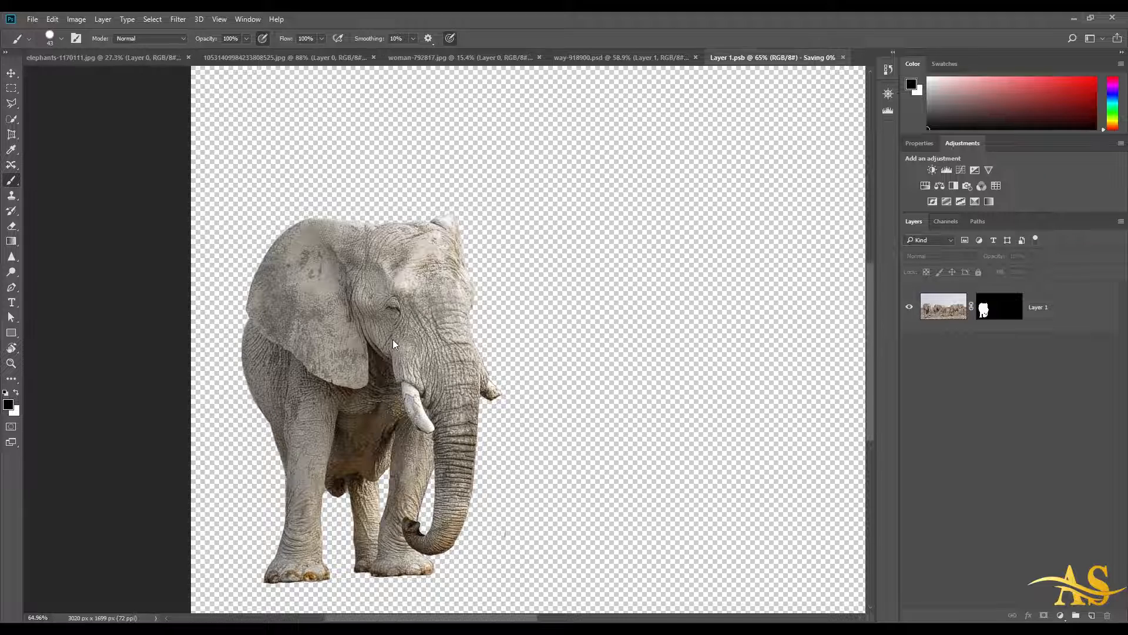
click(657, 57)
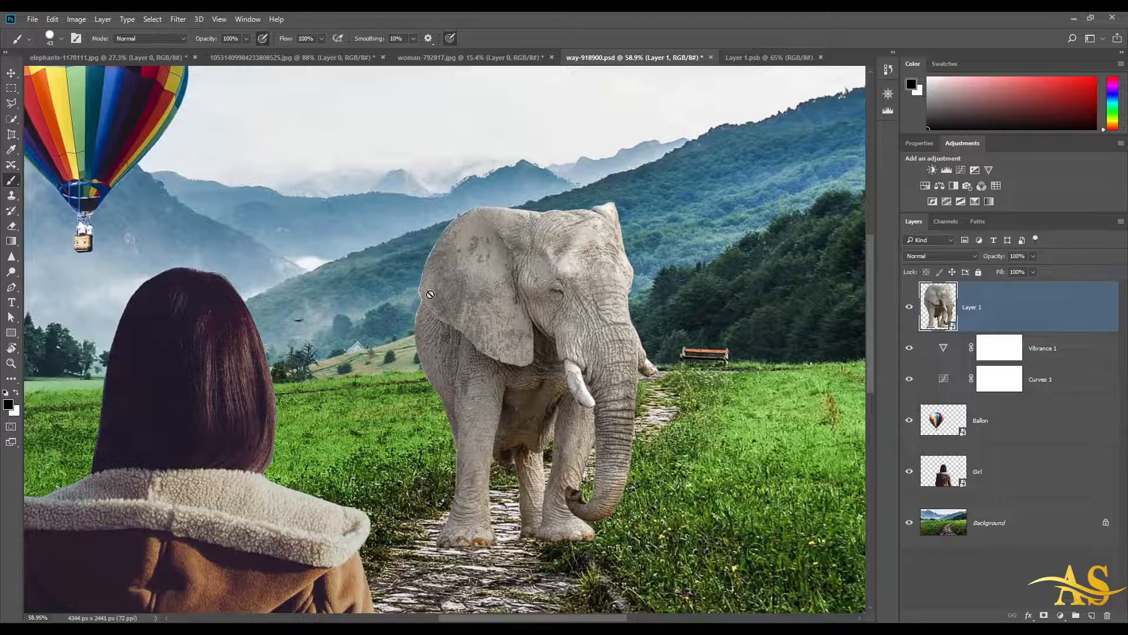
scroll(525, 300, down, 3)
scroll(525, 300, down, 3)
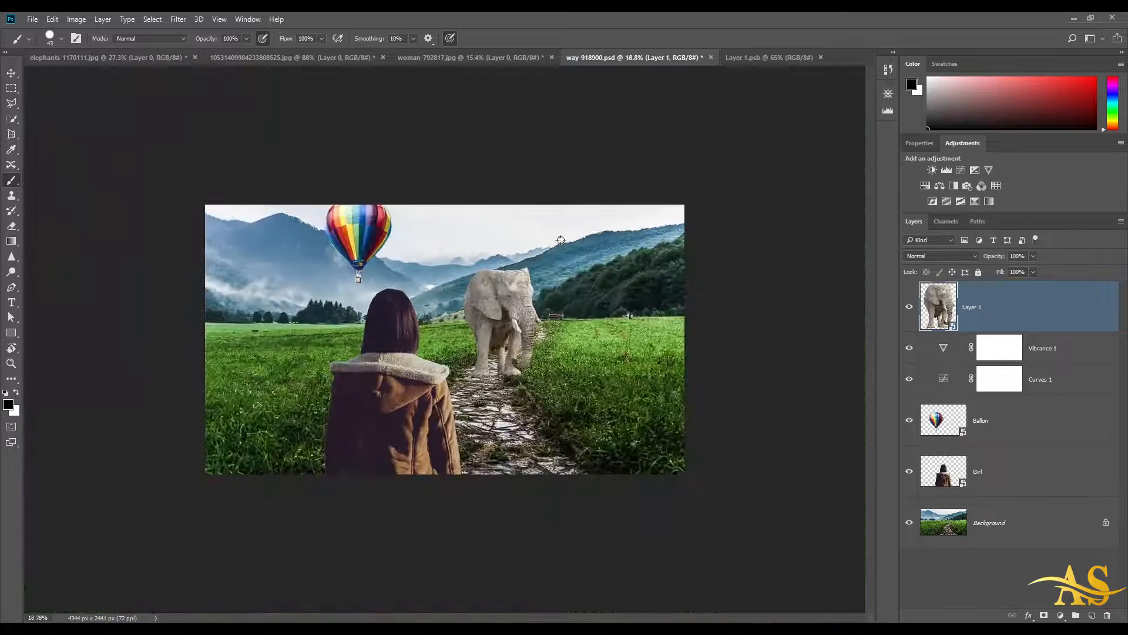
Disable the elephant's layer mask in Layer 1.psb, save the contents and return to way-918900.psd
key(ctrl+Tab)
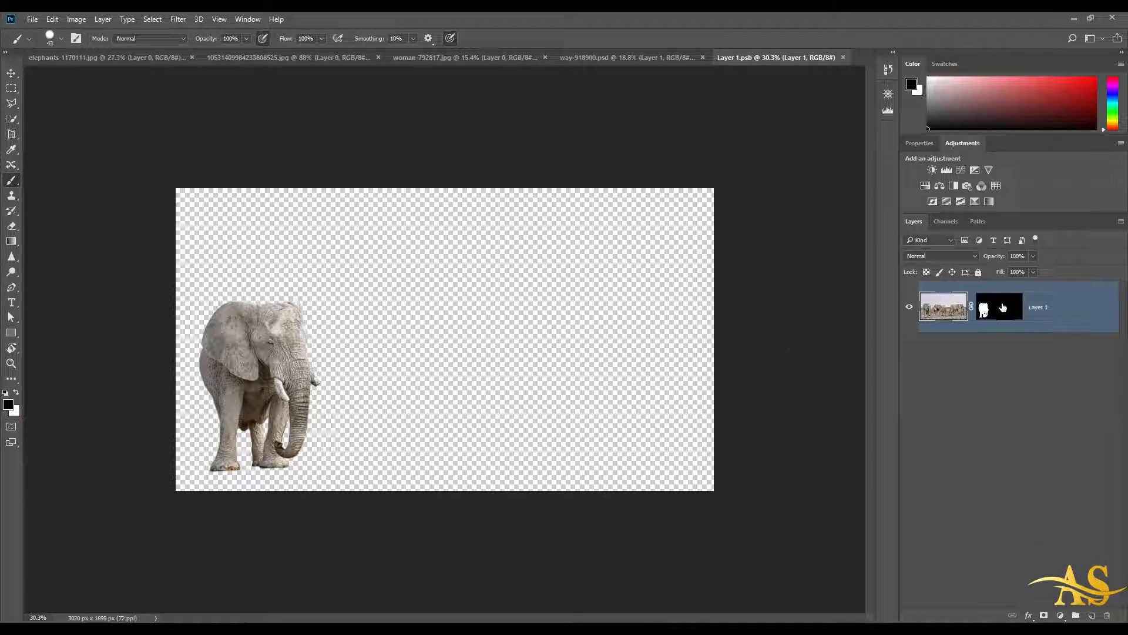
shift+click(1001, 309)
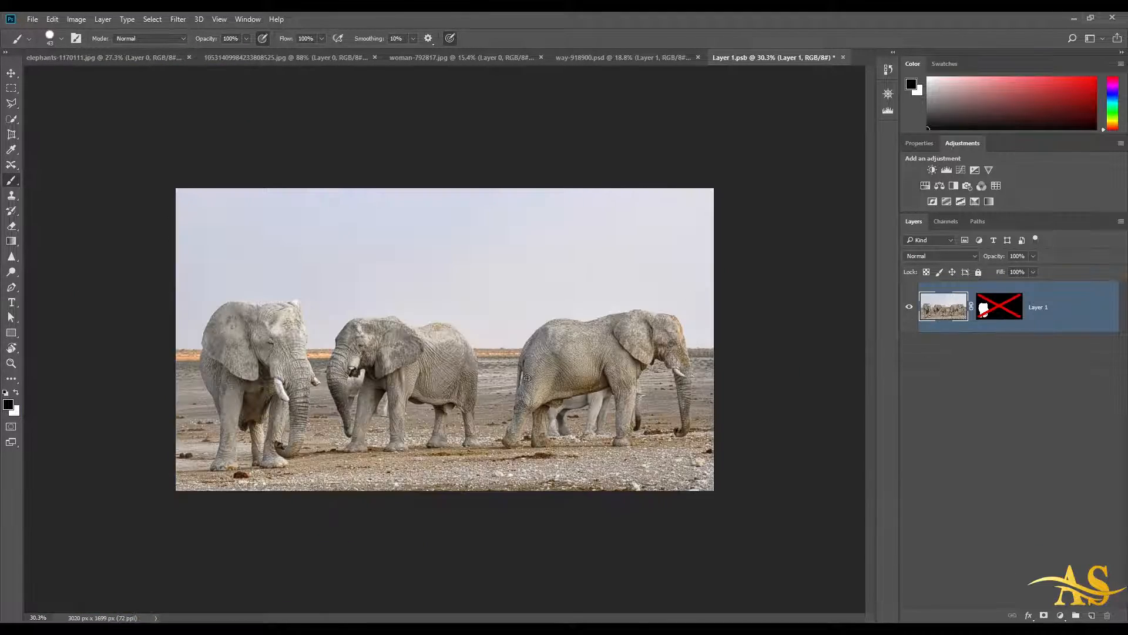
key(ctrl+s)
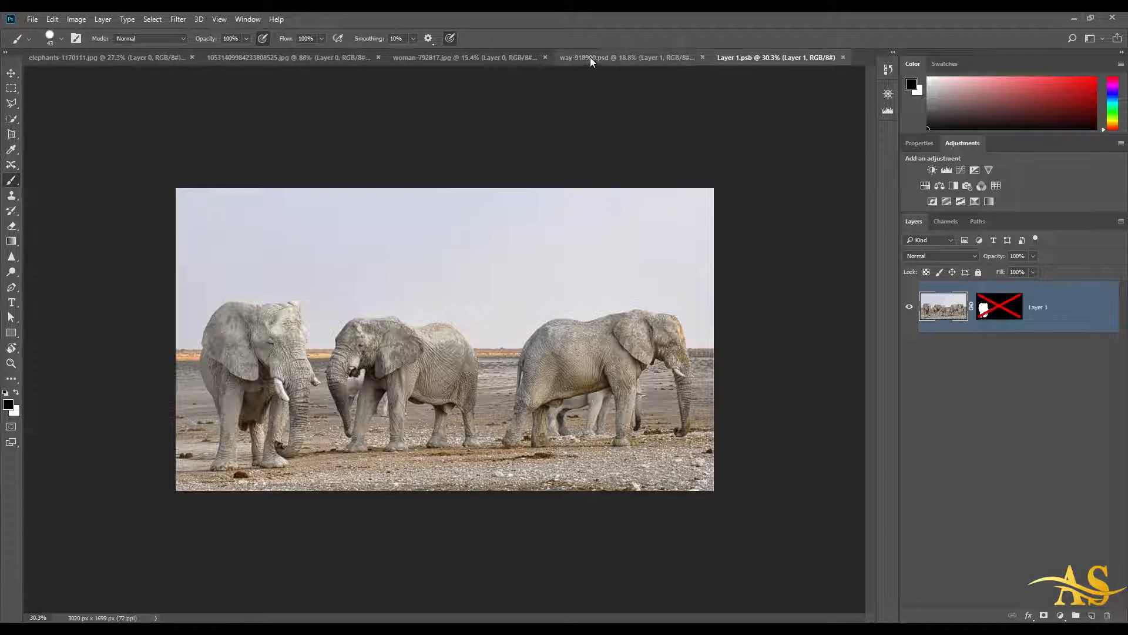
click(623, 57)
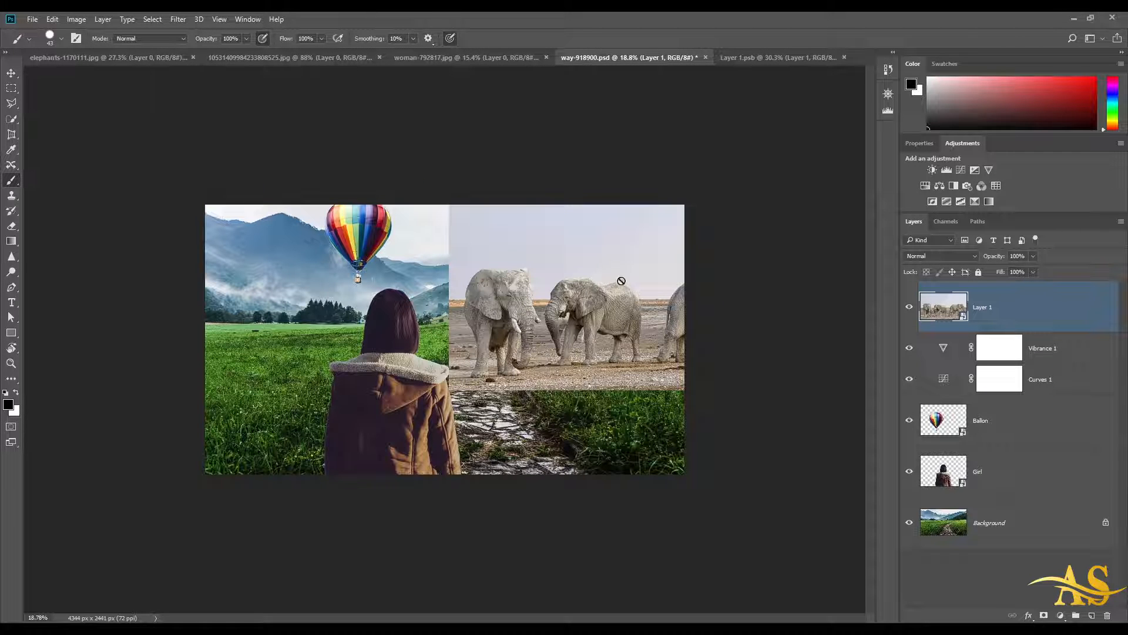
Re-enable the elephant's layer mask in Layer 1.psb, save the contents and return to way-918900.psd
click(761, 57)
shift+click(993, 307)
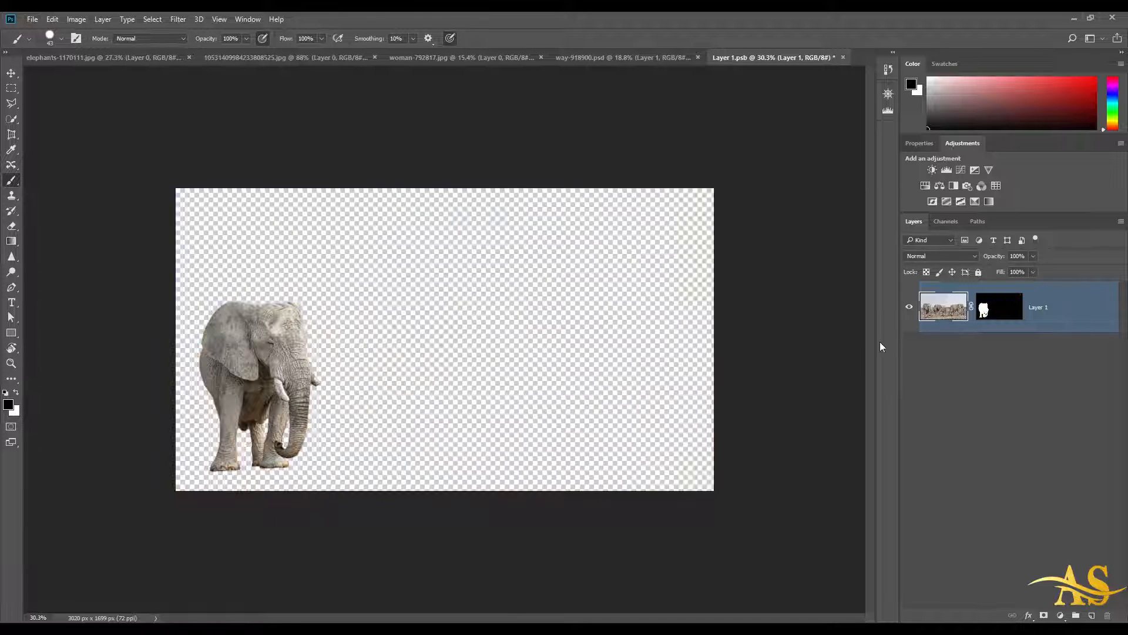
click(598, 55)
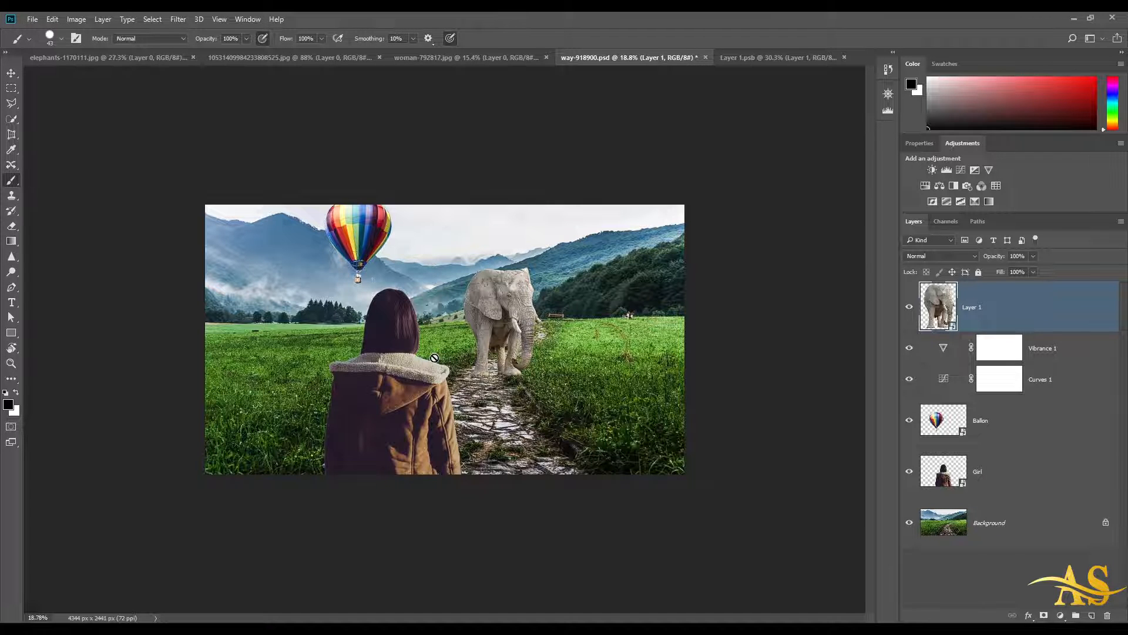
Examine the elephant up close in Layer 1.psb and compare it with the one in the way-918900.psd composite
click(788, 57)
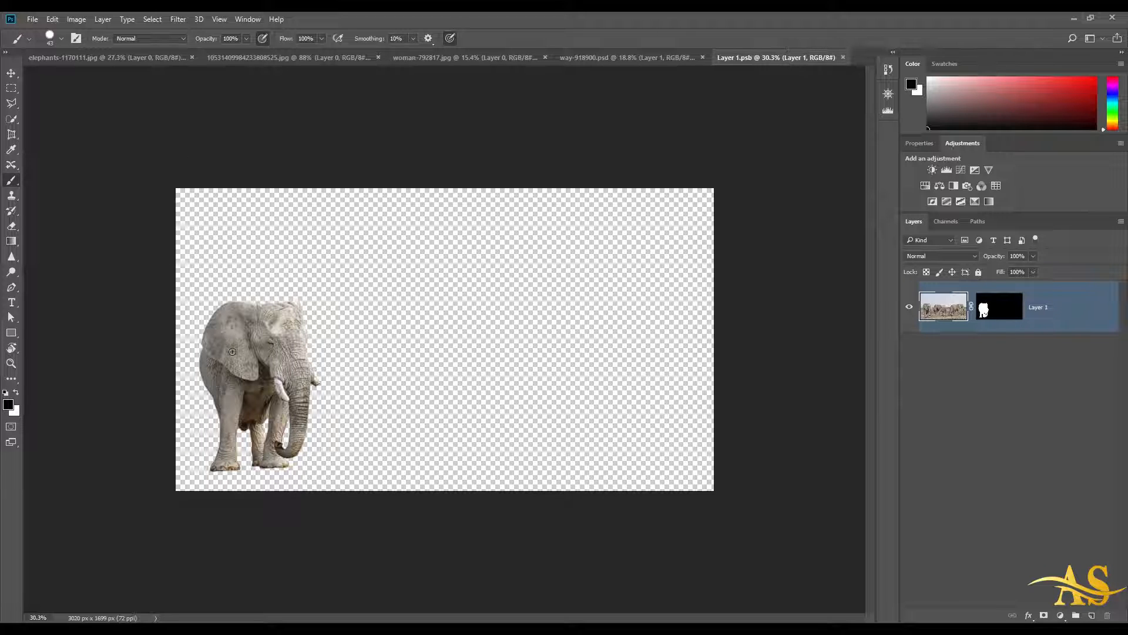
scroll(213, 348, up, 8)
drag(213, 348, 564, 312)
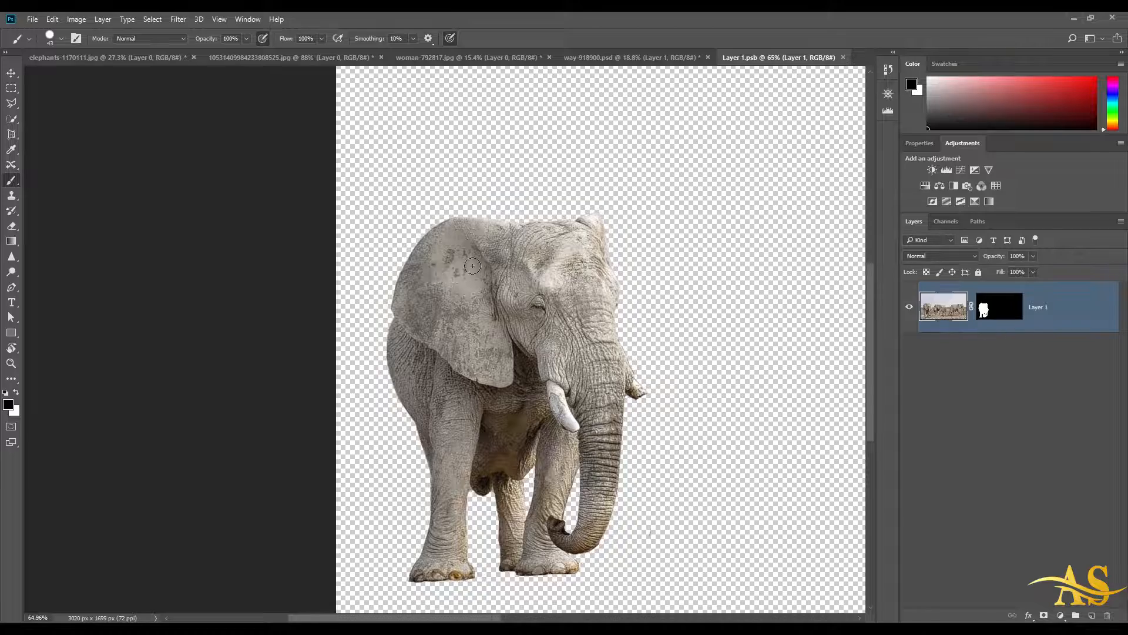
scroll(444, 260, up, 8)
scroll(444, 260, down, 3)
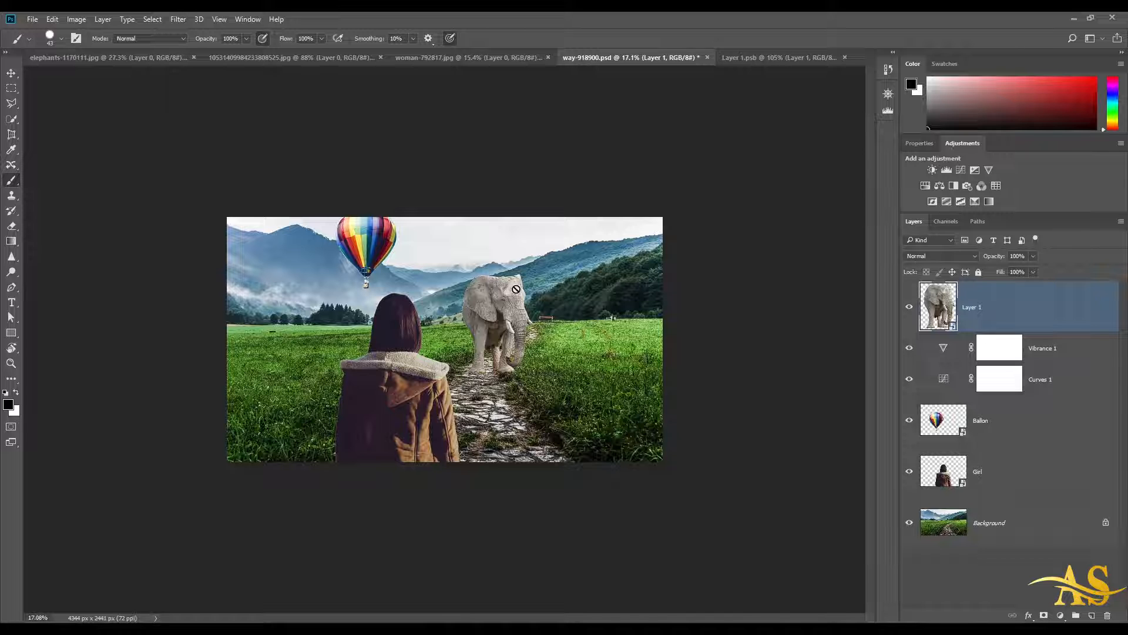
Add a Levels adjustment layer above the elephant in Layer 1.psb, with input black 22 and white 246, and save the contents
click(746, 57)
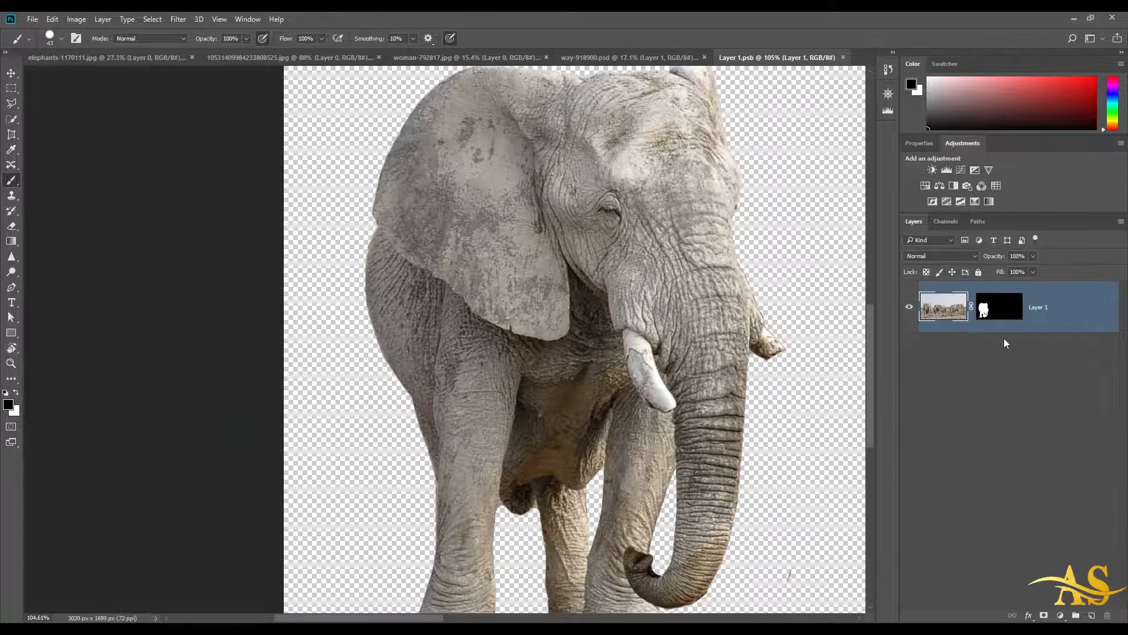
scroll(616, 353, down, 3)
scroll(616, 353, down, 2)
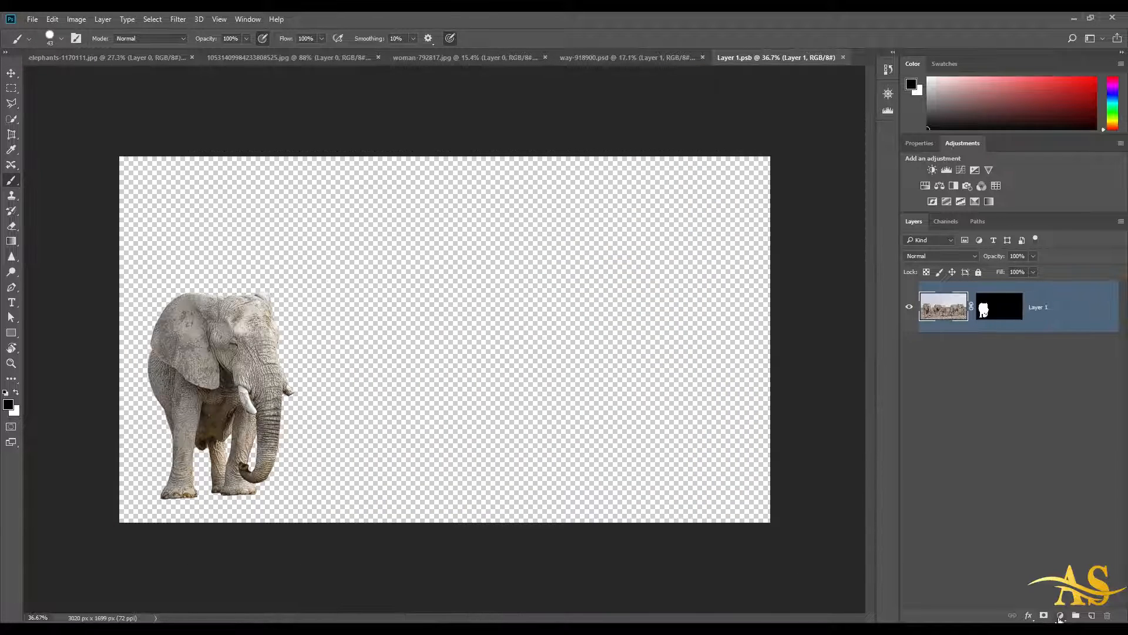
click(1061, 616)
click(1051, 418)
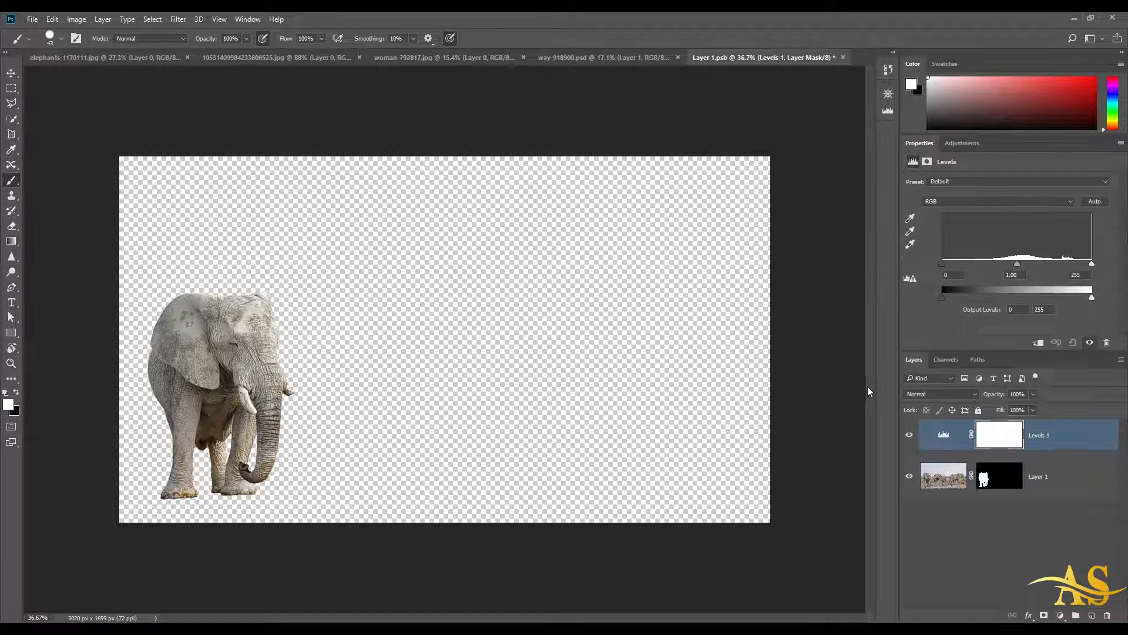
drag(944, 263, 955, 264)
drag(1091, 265, 1087, 265)
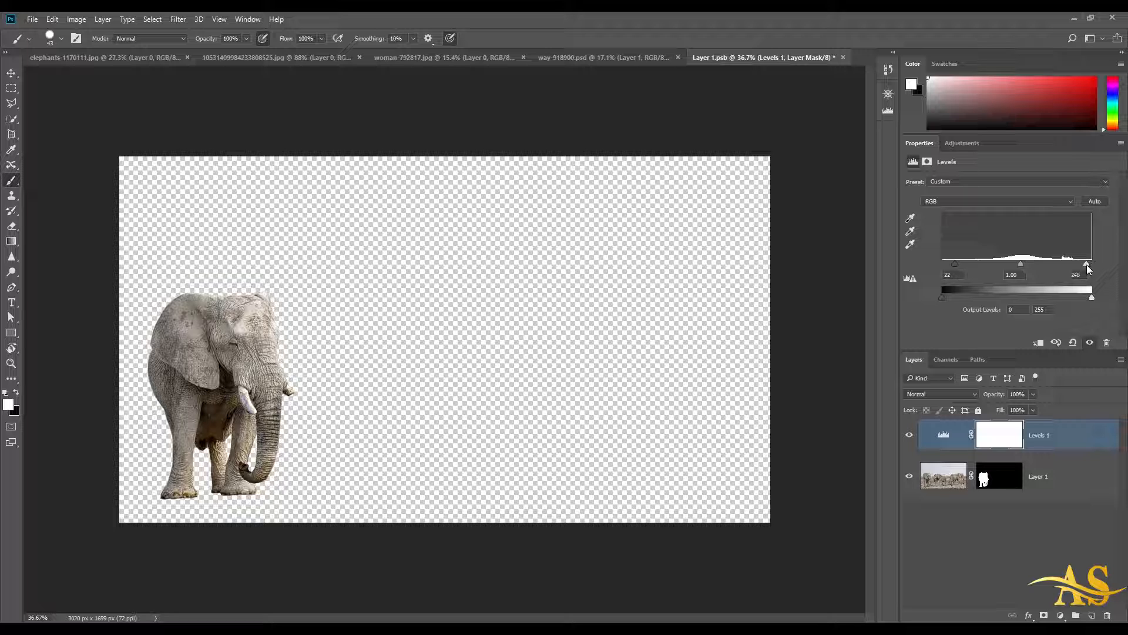
click(975, 521)
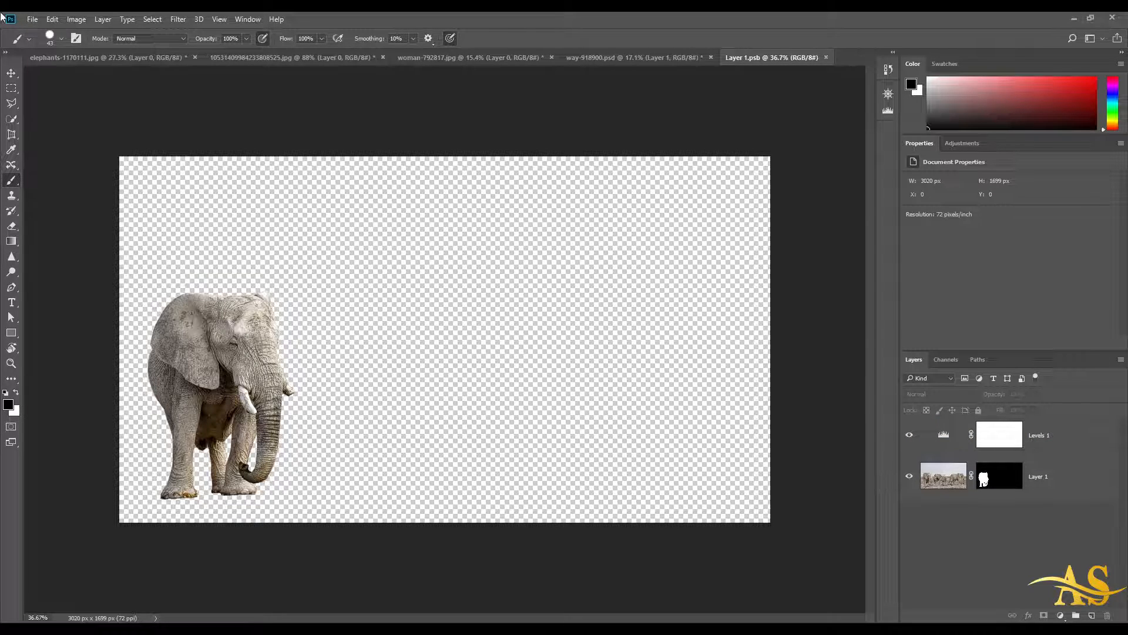
Raise the black input level of the Levels 1 adjustment to 25
click(32, 19)
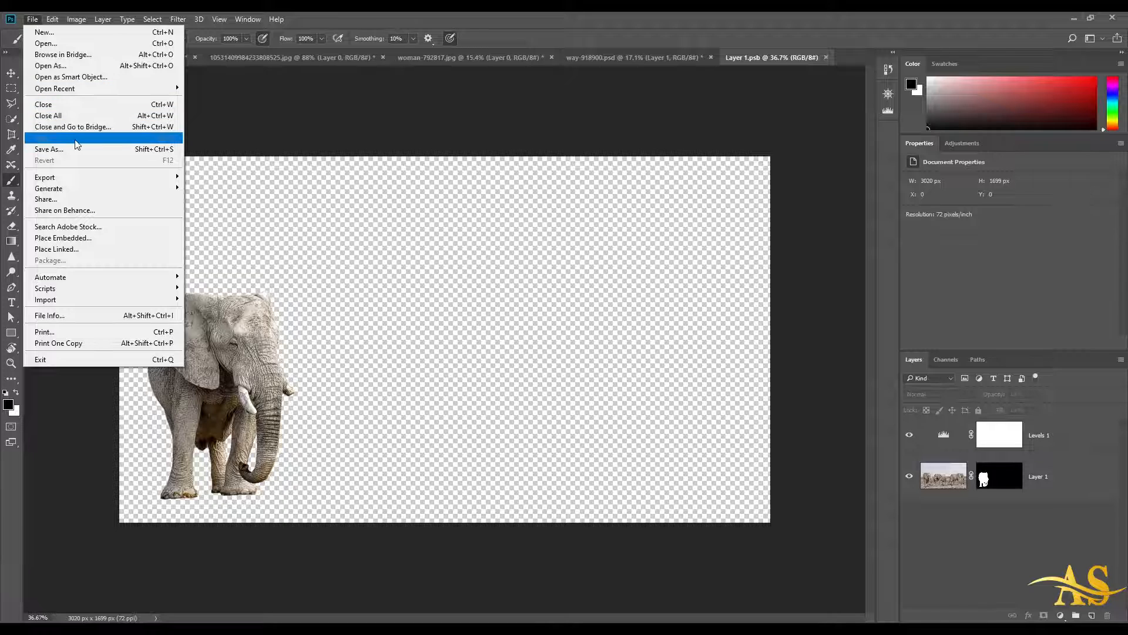
click(1020, 488)
click(1002, 436)
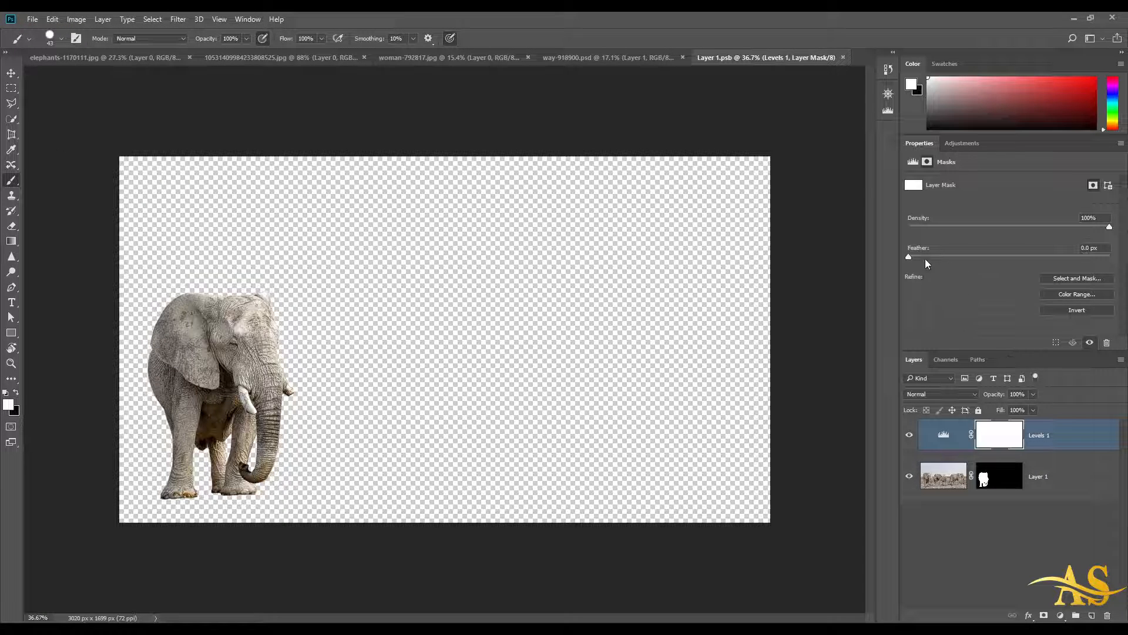
click(943, 434)
drag(953, 264, 956, 263)
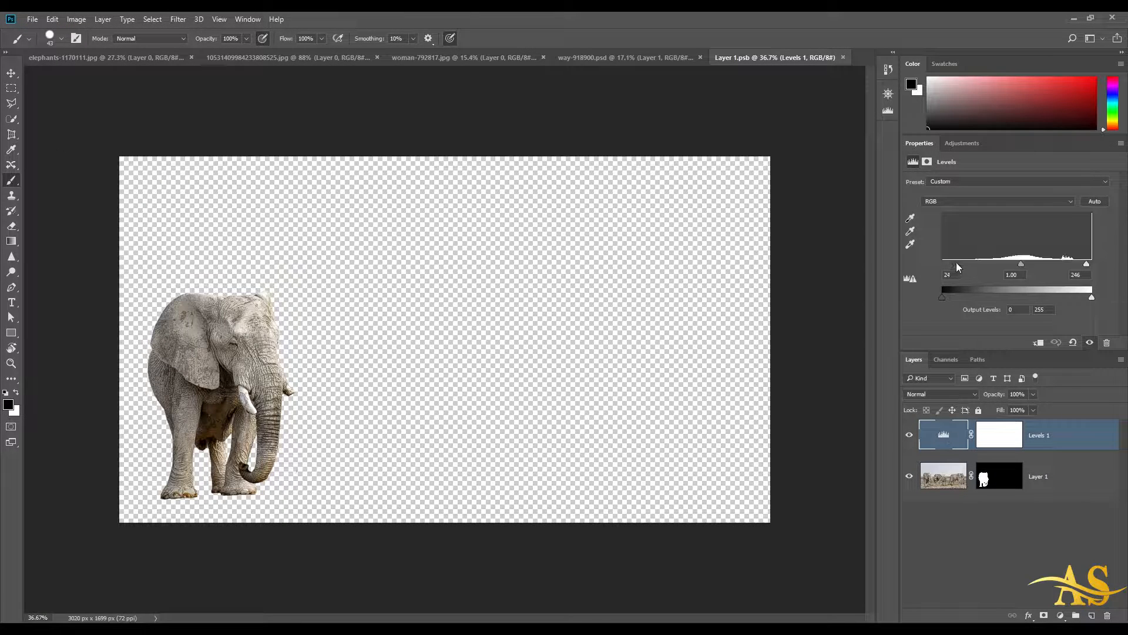
Save the contents of Layer 1.psb and check the adjusted elephant in way-918900.psd
click(32, 19)
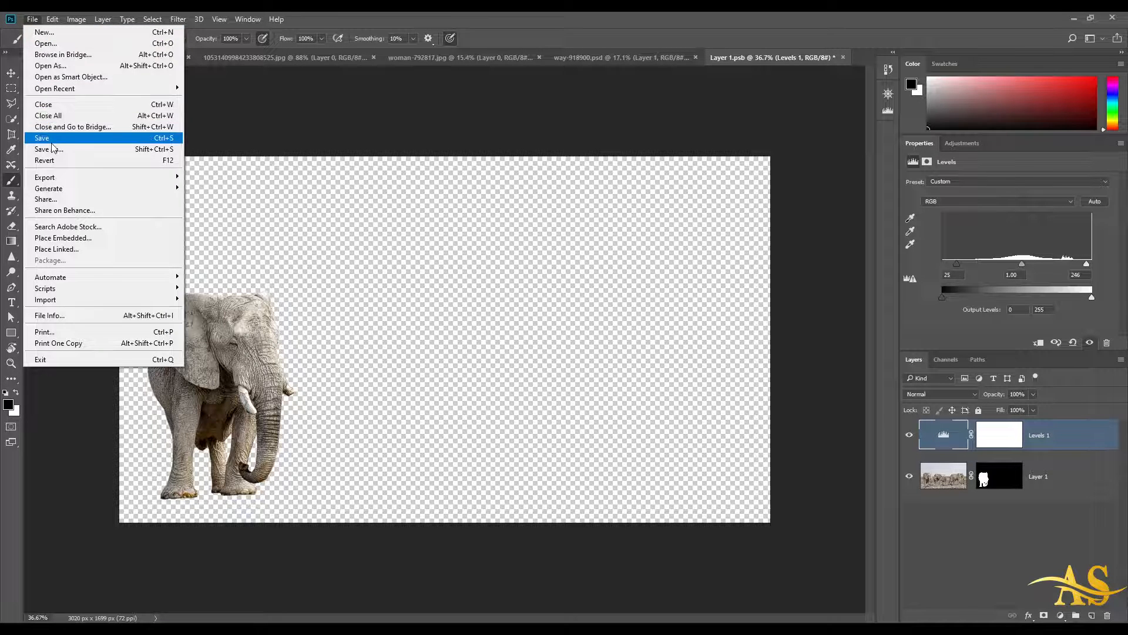
click(42, 138)
click(596, 58)
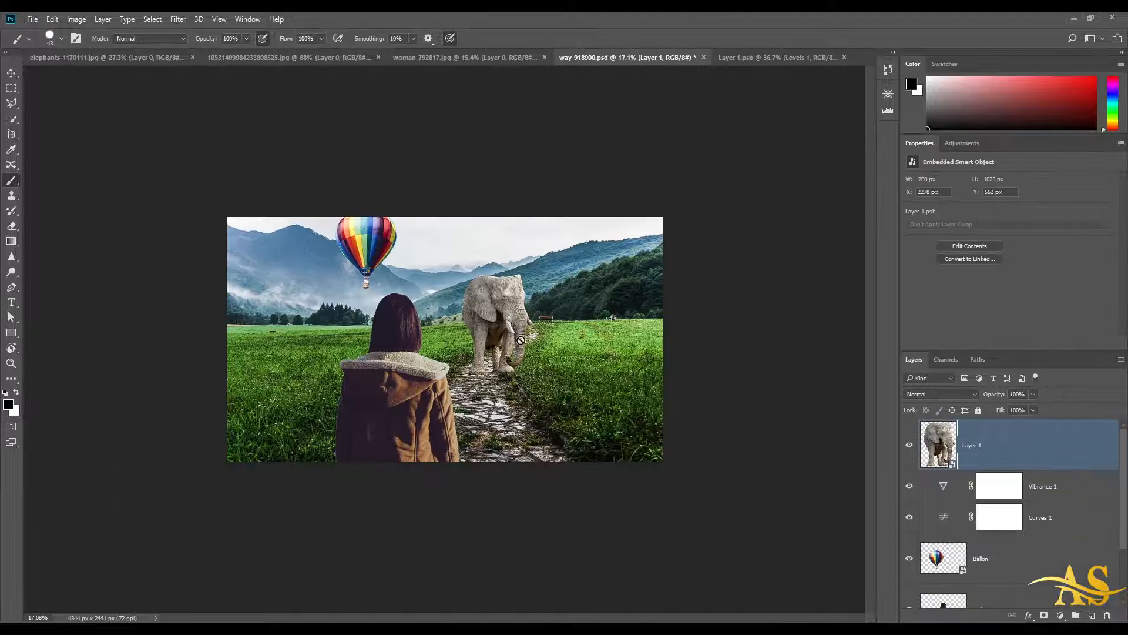
Create an empty layer above Levels 1 in Layer 1.psb and choose the Clone Stamp tool for retouching the elephant's ear
click(737, 56)
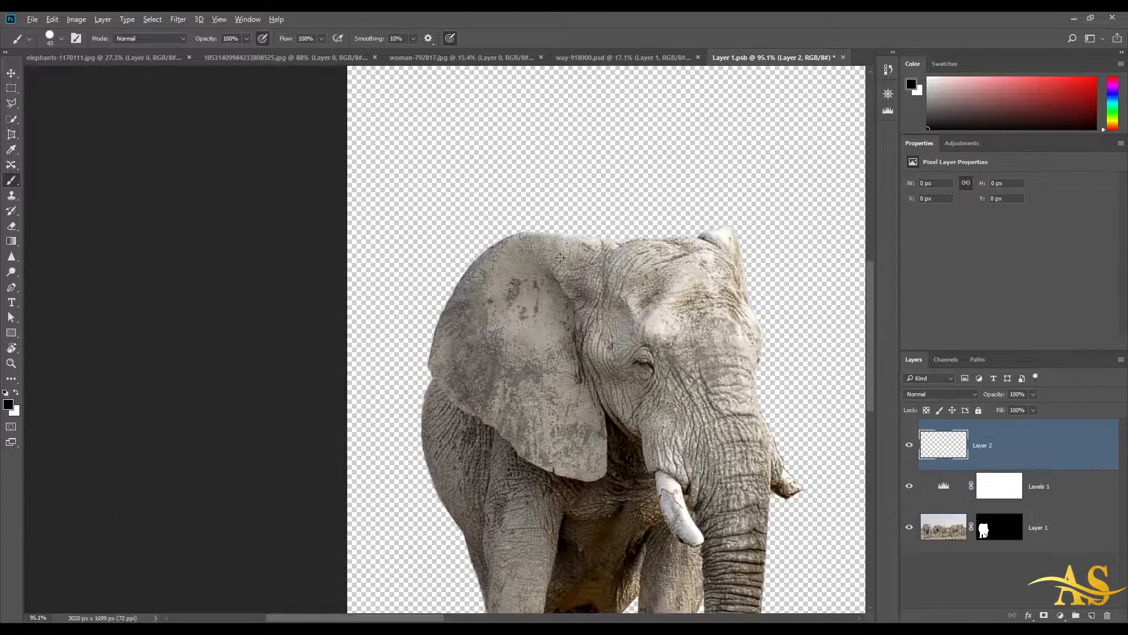
scroll(621, 309, up, 5)
scroll(459, 280, up, 3)
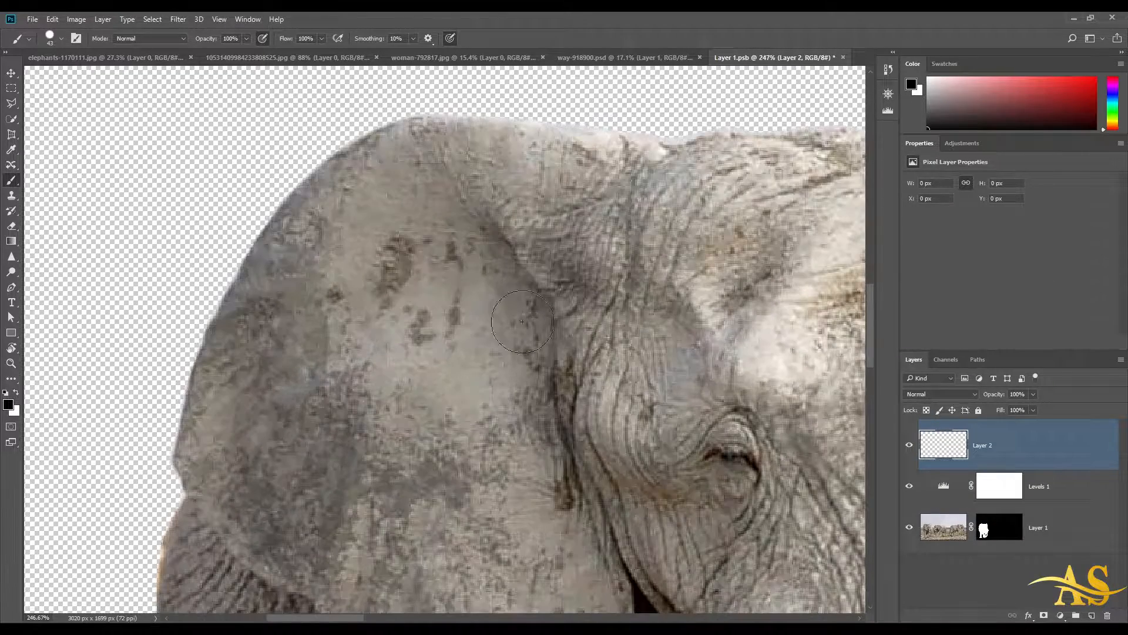
drag(431, 279, 409, 272)
drag(11, 195, 34, 201)
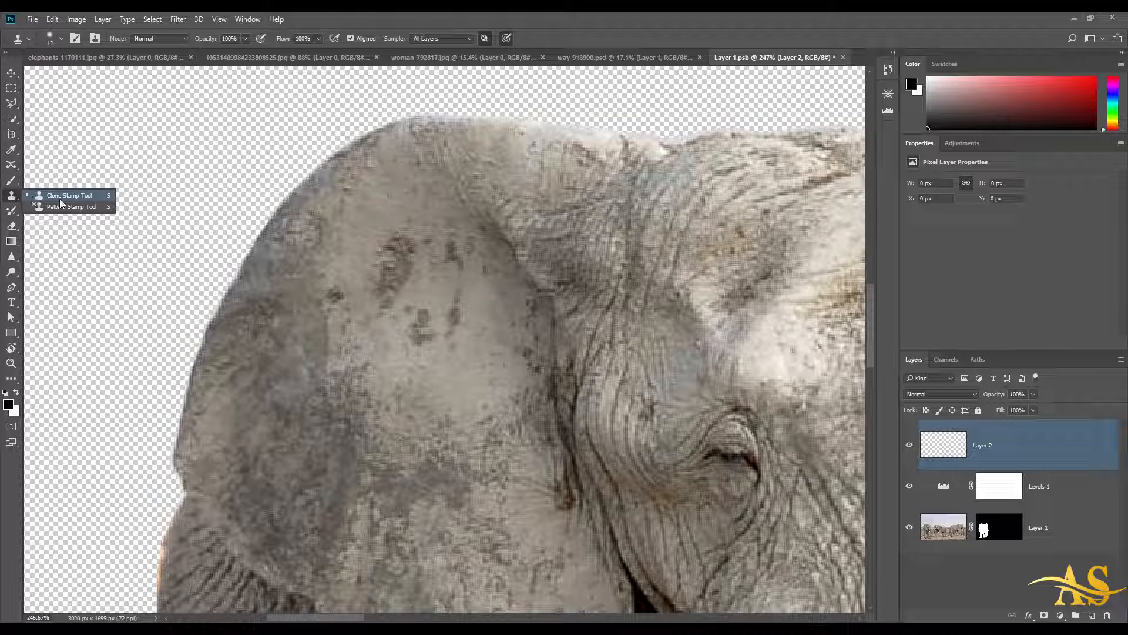
click(59, 197)
Sample clean skin beside the dark marks on the elephant's upper ear and clone over the uppermost marks on Layer 2
click(392, 244)
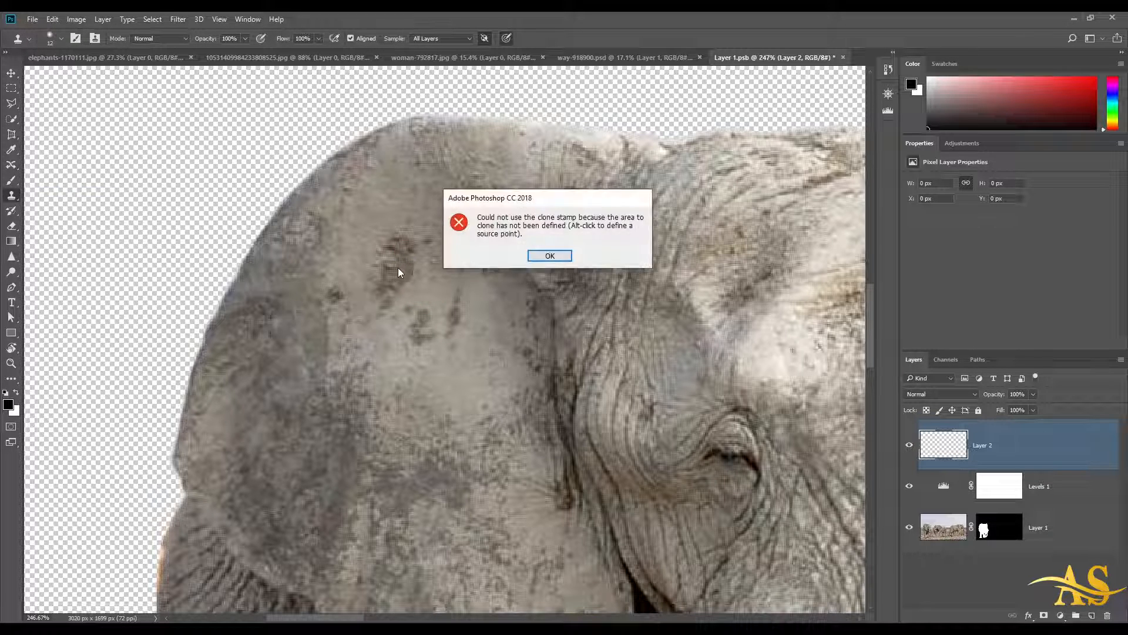
click(540, 256)
alt+click(425, 272)
mouse_move(410, 252)
mouse_down()
mouse_move(400, 286)
mouse_move(406, 253)
mouse_move(414, 271)
mouse_move(395, 238)
mouse_move(397, 268)
mouse_up()
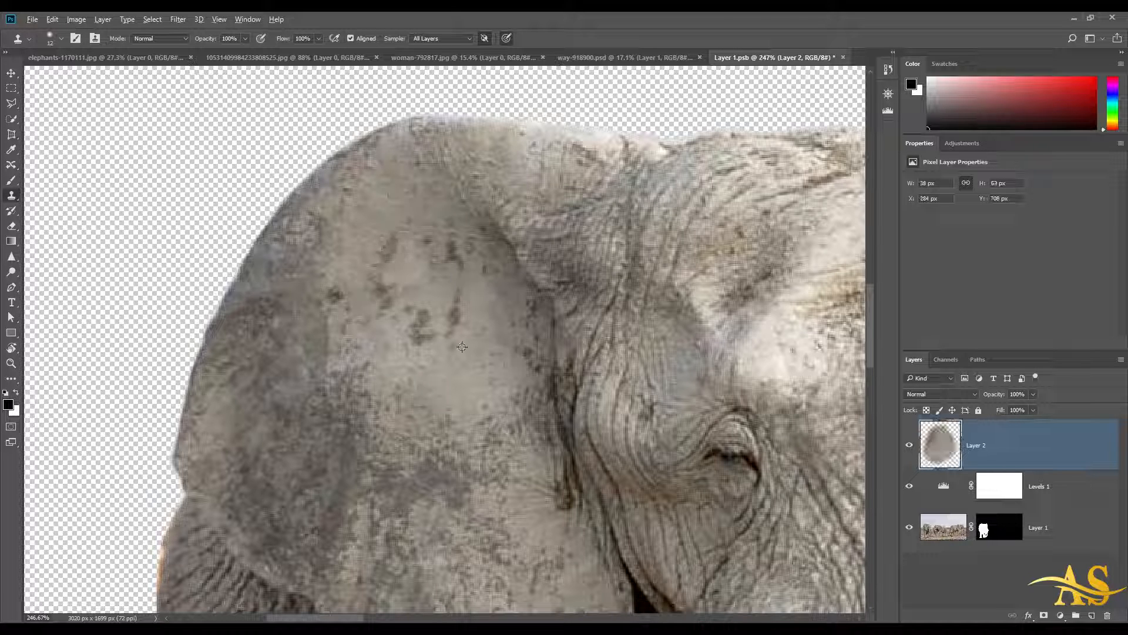
Resample clean skin lower on the ear and clone over the remaining dark marks with a Clone Stamp brush size of 22
alt+right_click(455, 356)
drag(440, 348, 464, 302)
mouse_move(442, 344)
mouse_down()
mouse_move(426, 319)
mouse_move(445, 316)
mouse_move(465, 291)
mouse_move(455, 255)
mouse_move(444, 296)
mouse_move(404, 317)
mouse_move(392, 317)
mouse_move(387, 295)
mouse_move(409, 292)
mouse_move(366, 284)
mouse_move(438, 262)
mouse_move(430, 246)
mouse_move(390, 242)
mouse_move(389, 270)
mouse_up()
scroll(390, 270, down, 5)
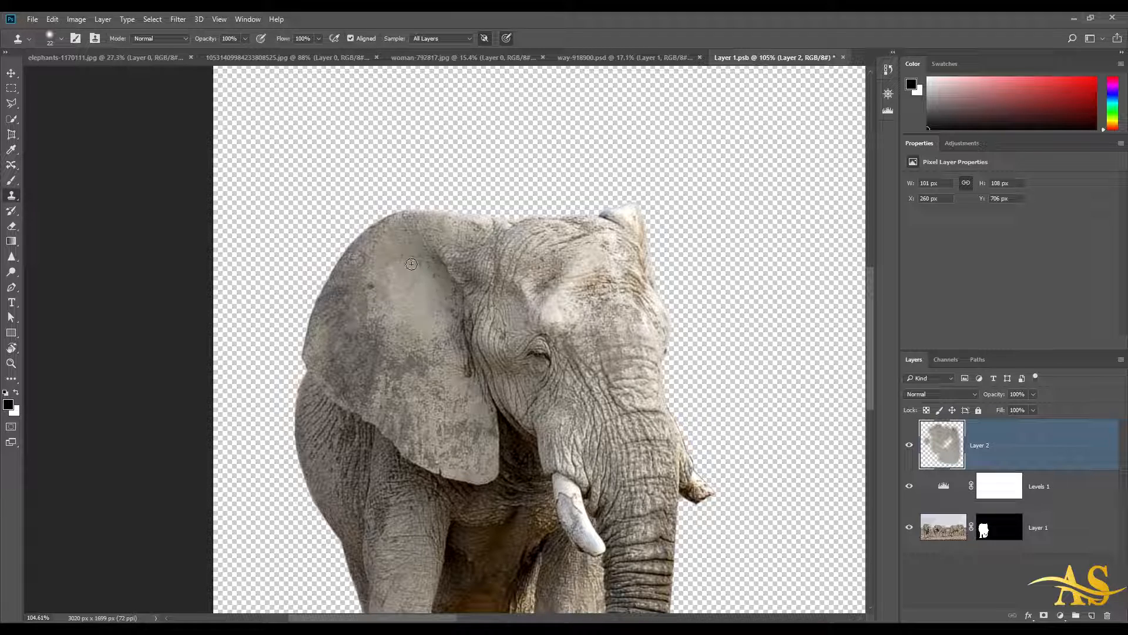
Extend and smooth the cloned area of the ear on Layer 2 with a larger Clone Stamp brush
scroll(414, 288, up, 3)
scroll(419, 291, up, 3)
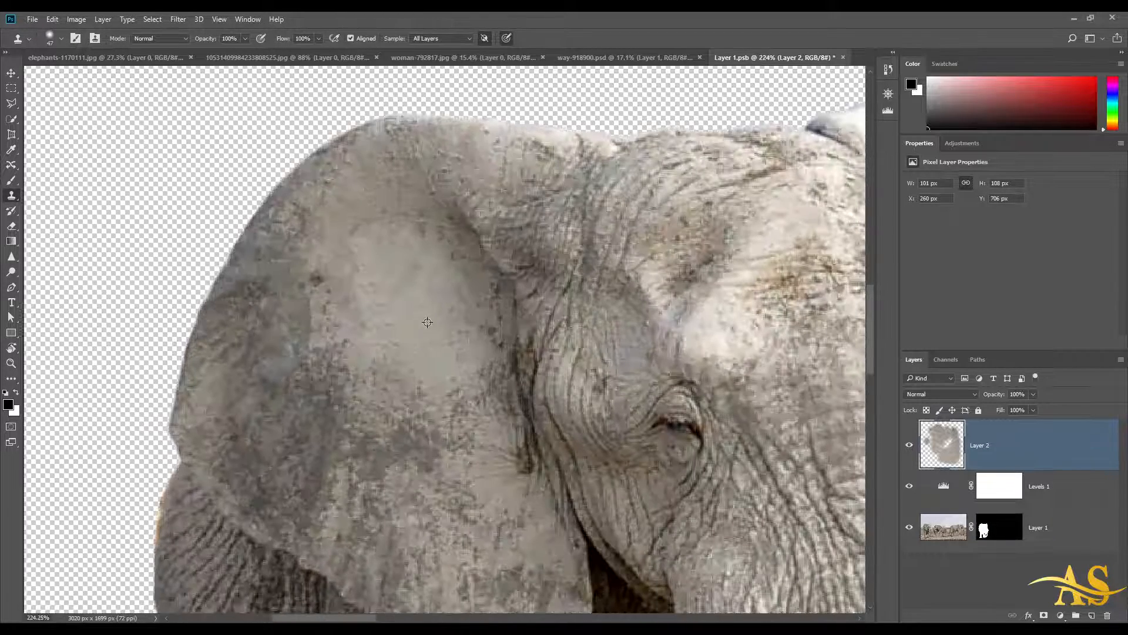
mouse_move(433, 328)
mouse_down()
mouse_move(356, 295)
mouse_move(366, 291)
mouse_move(346, 248)
mouse_move(395, 290)
mouse_up()
scroll(394, 290, down, 5)
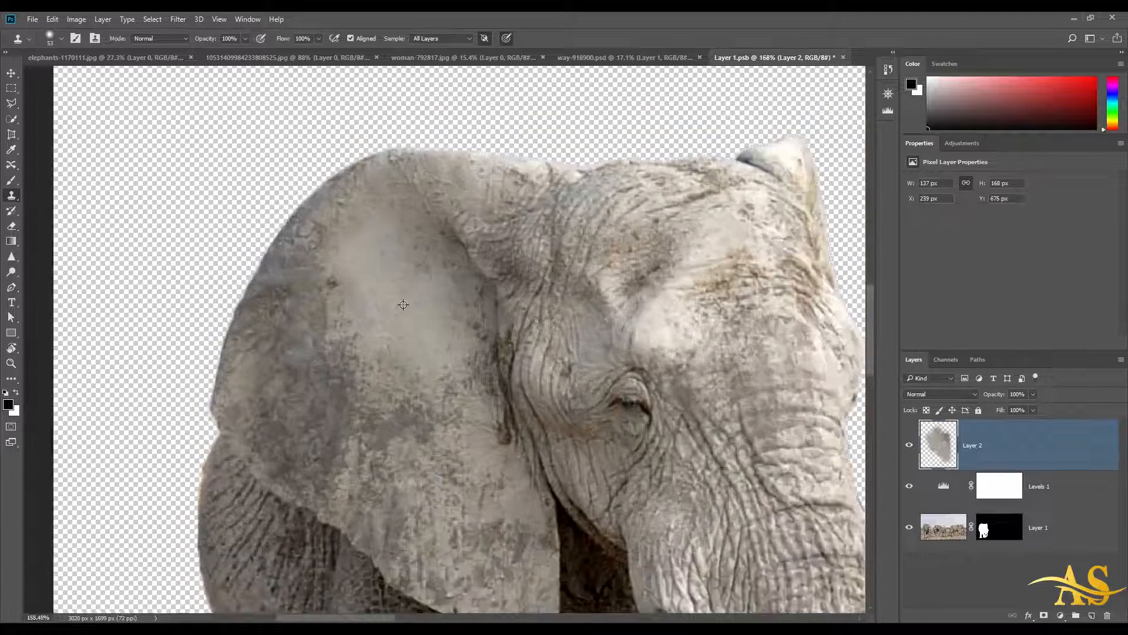
Save the retouched contents of Layer 1.psb and inspect the elephant's ear in way-918900.psd
click(36, 19)
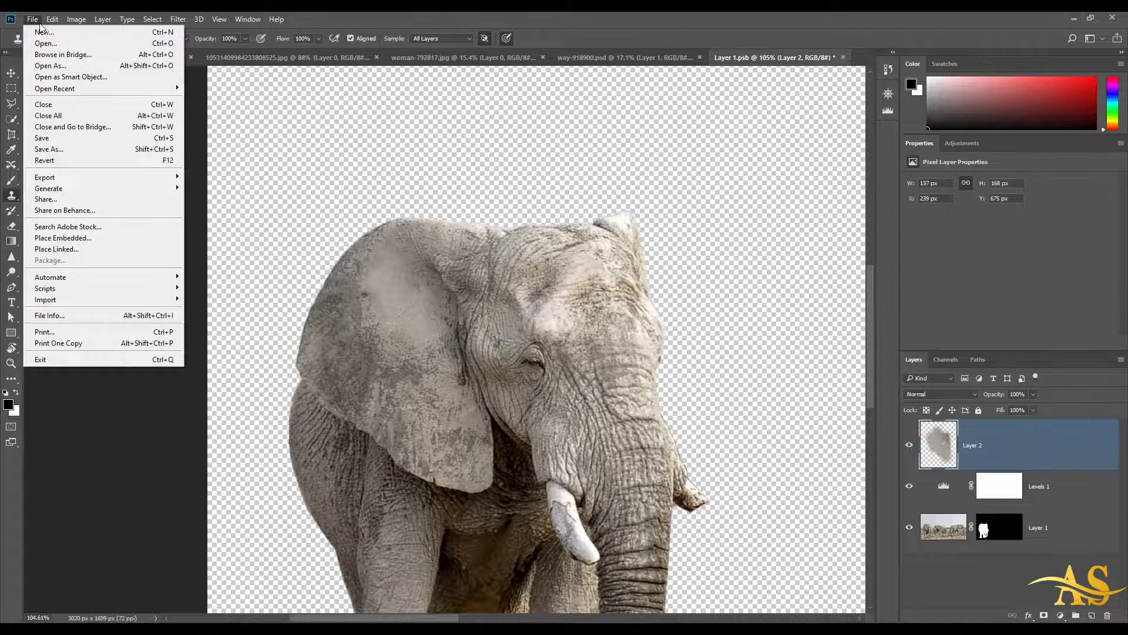
click(44, 131)
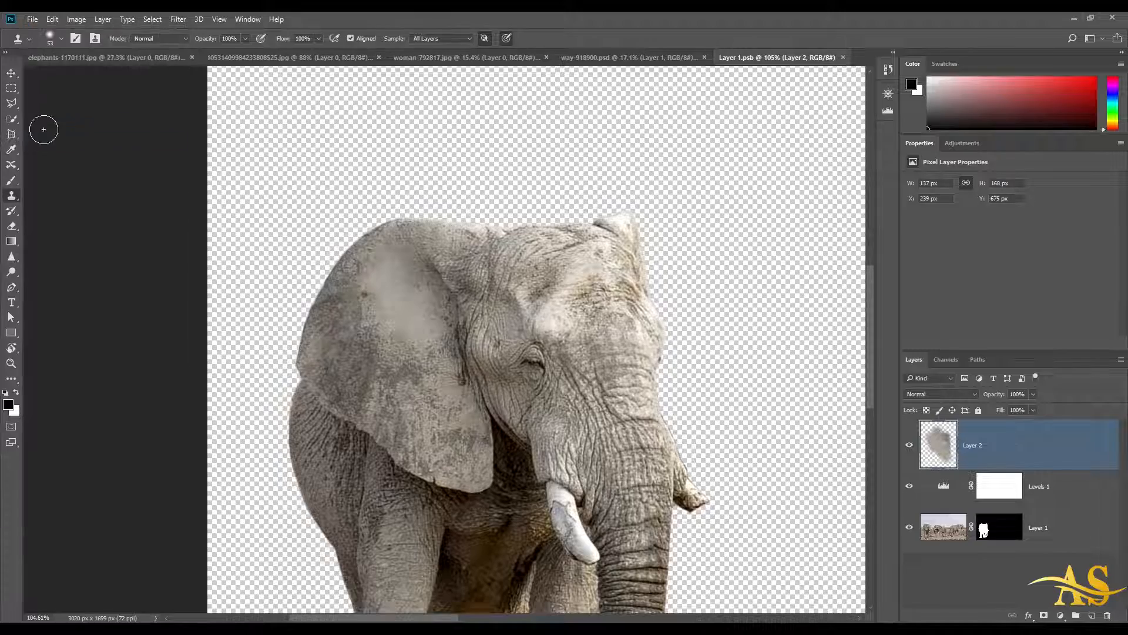
click(638, 56)
scroll(510, 284, up, 6)
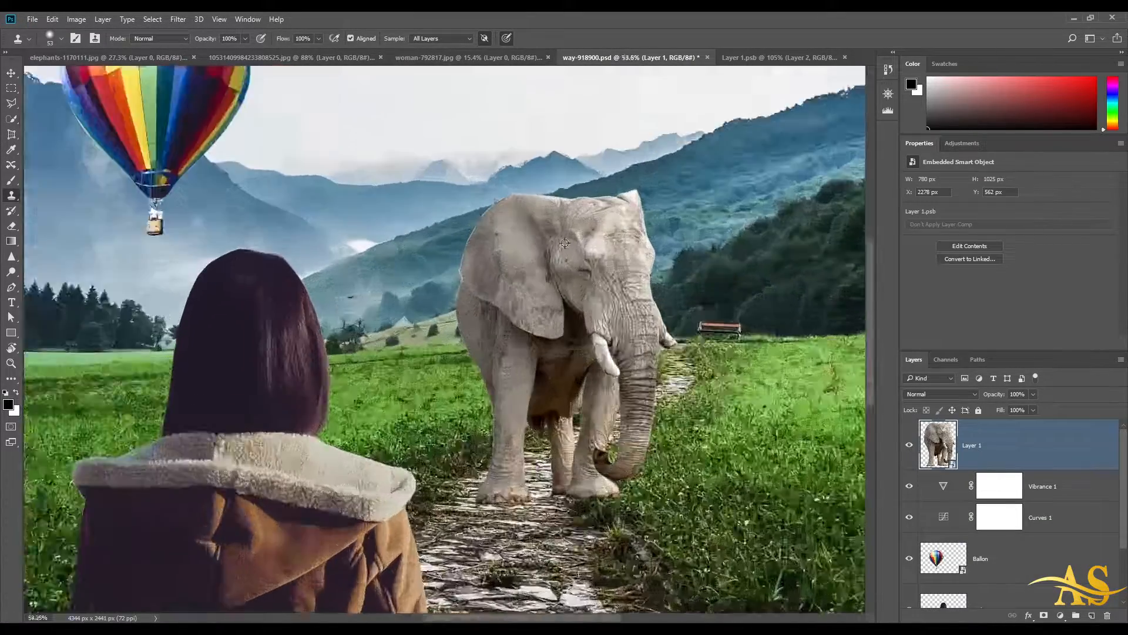
scroll(422, 279, down, 6)
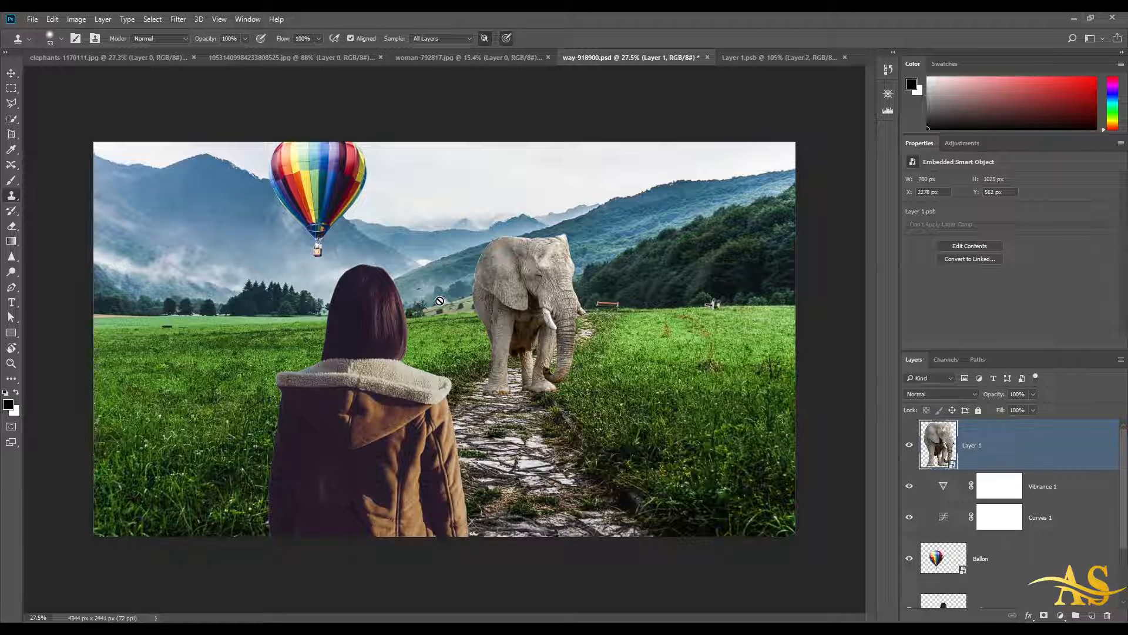
Review the composite's layers, reopen the elephant smart object's contents to view its layers, and return to way-918900.psd
scroll(1059, 547, down, 2)
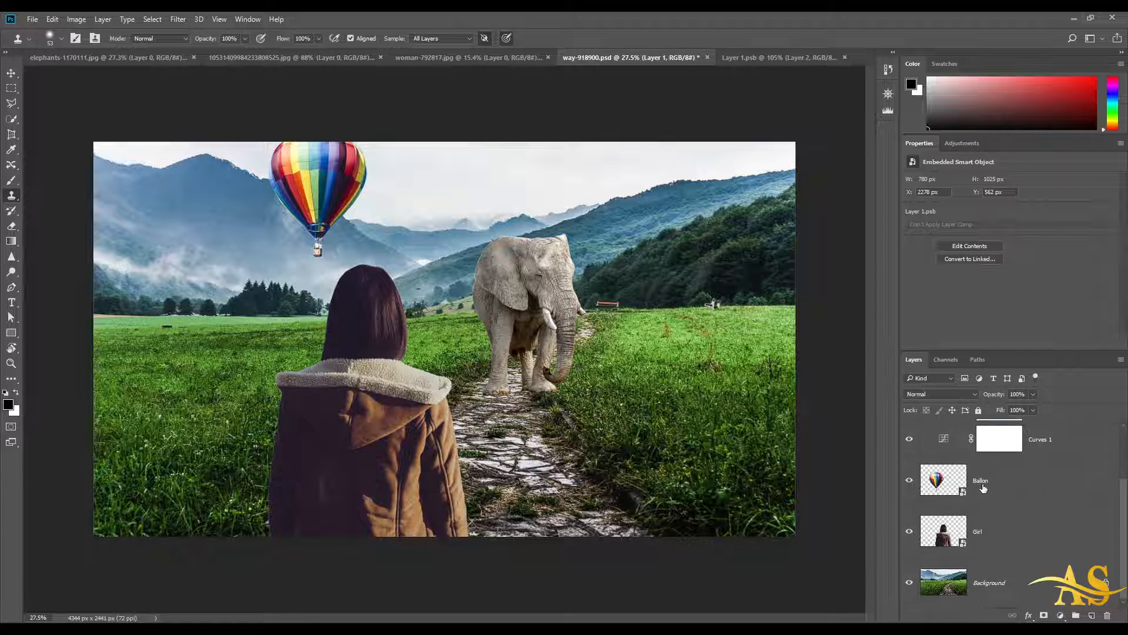
scroll(999, 496, up, 2)
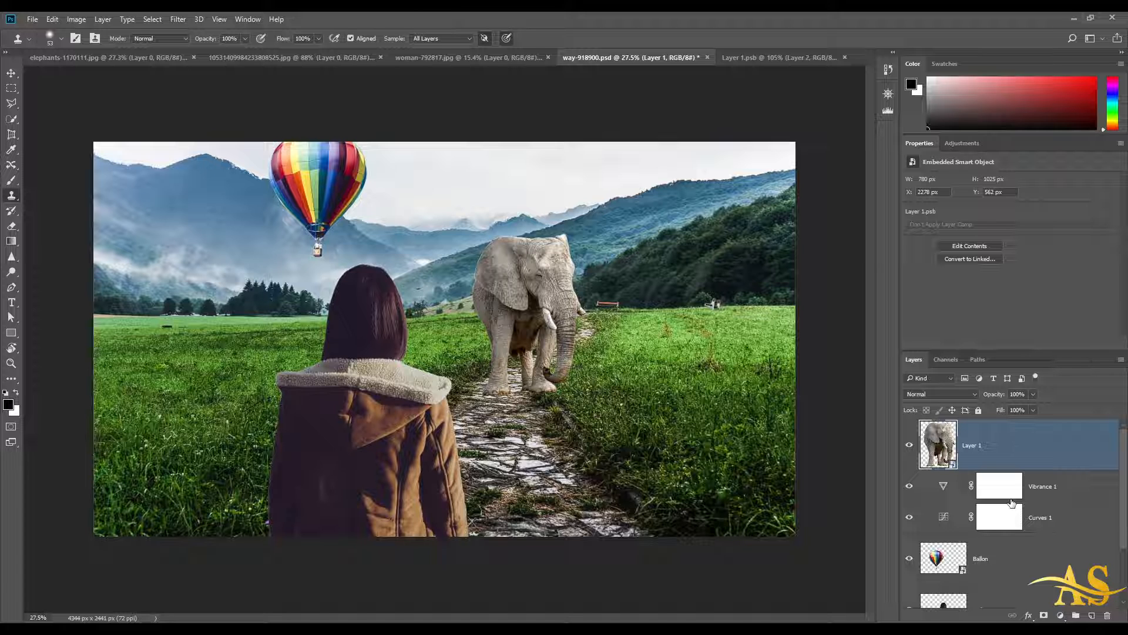
double_click(952, 466)
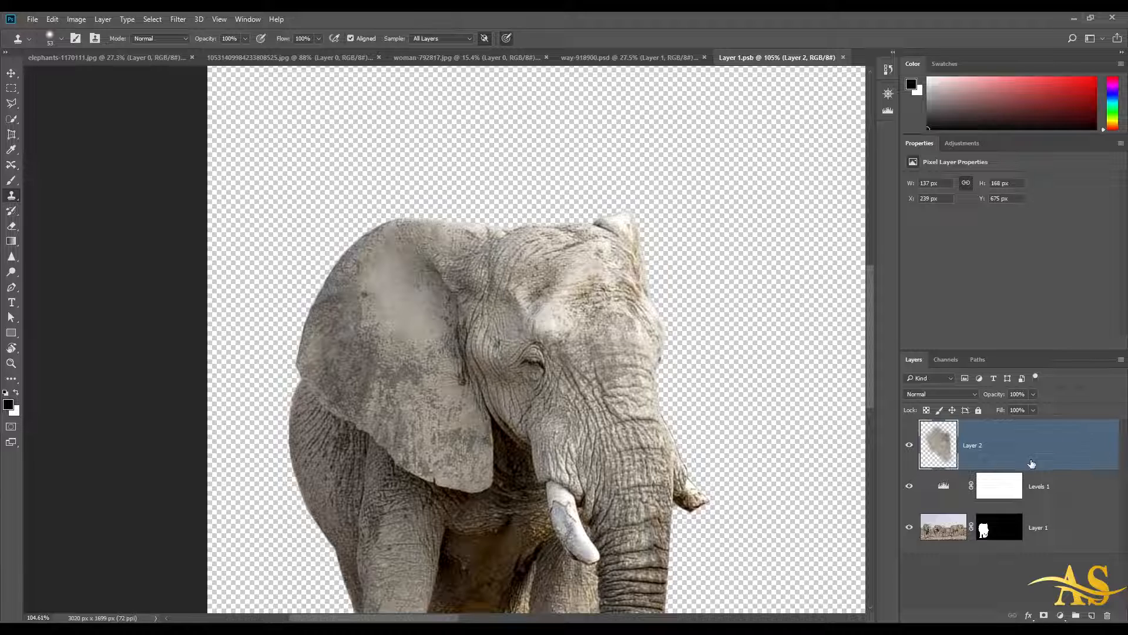
click(658, 57)
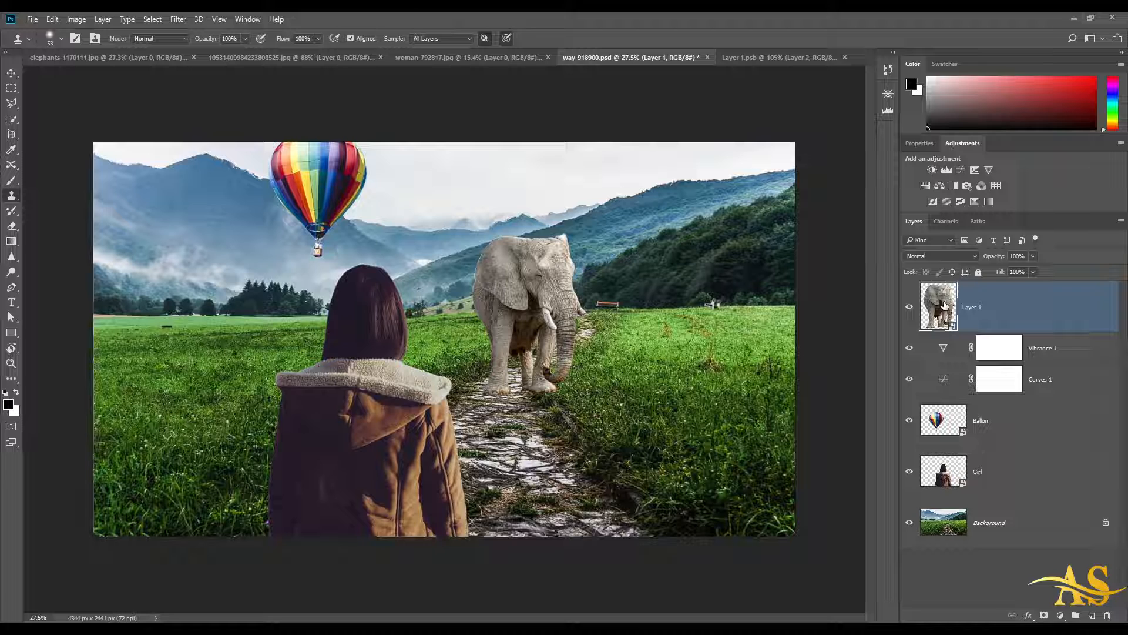
Select the Ballon layer with the Move tool, and filter the layer list to smart objects only before clearing the filter
key(v)
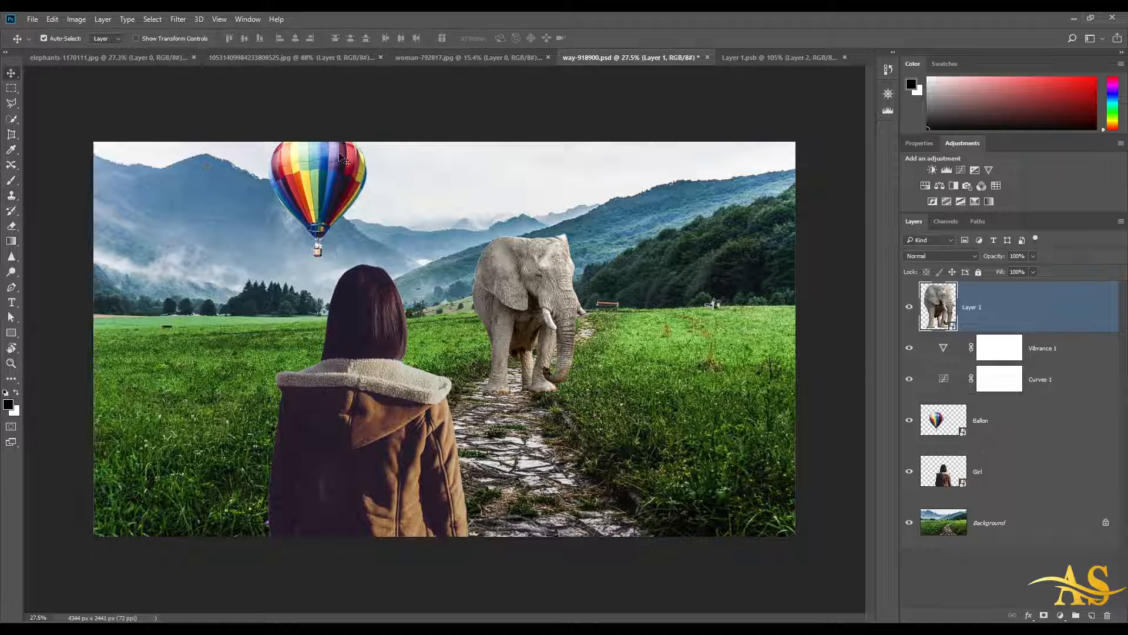
click(341, 155)
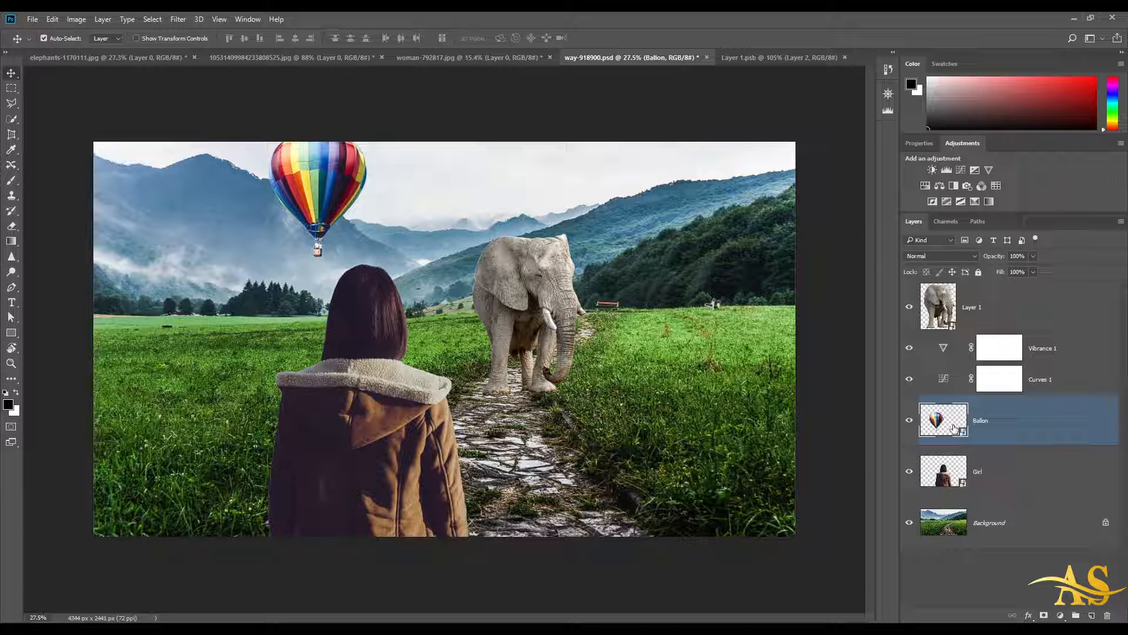
click(1023, 240)
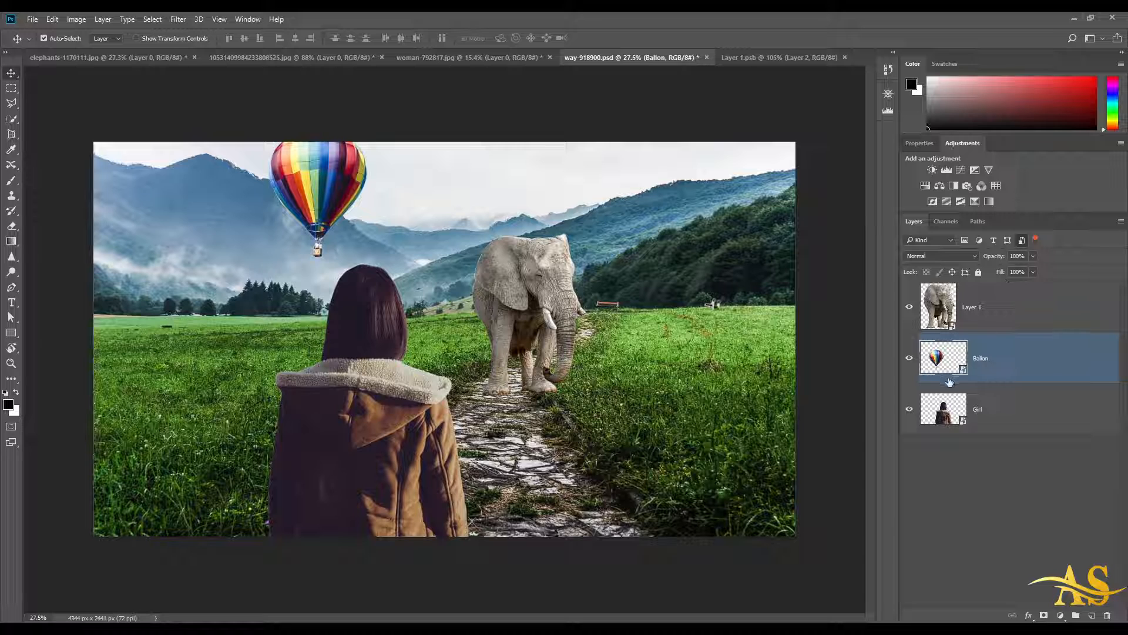
click(1023, 241)
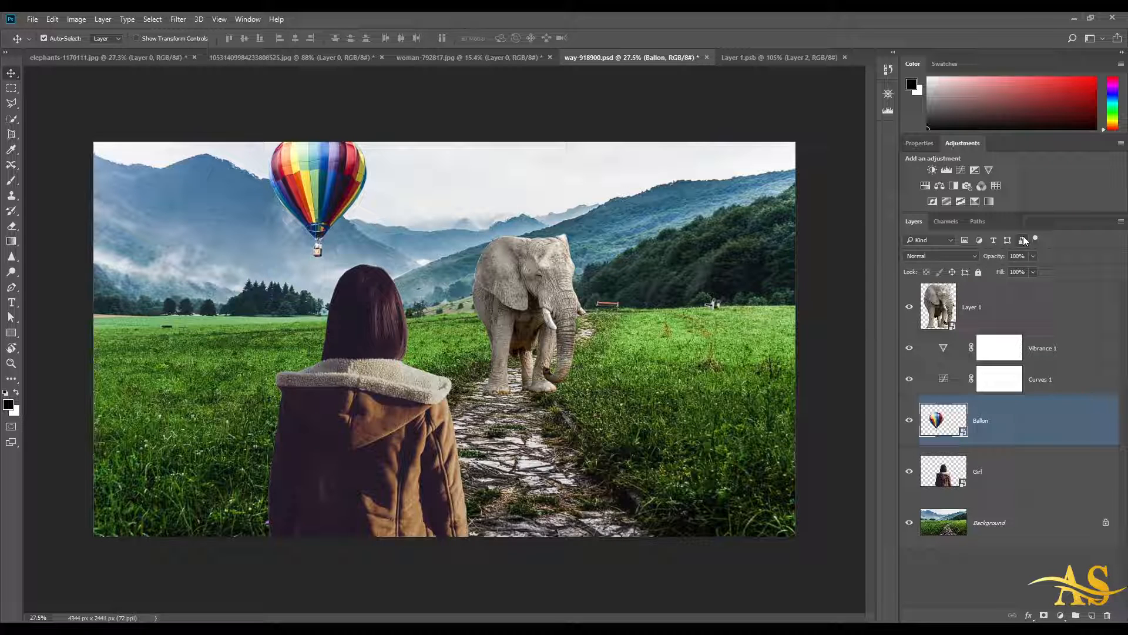
Free-transform the Ballon layer, scaling it down to about 72.5% and back up to about 101.6%
key(ctrl+t)
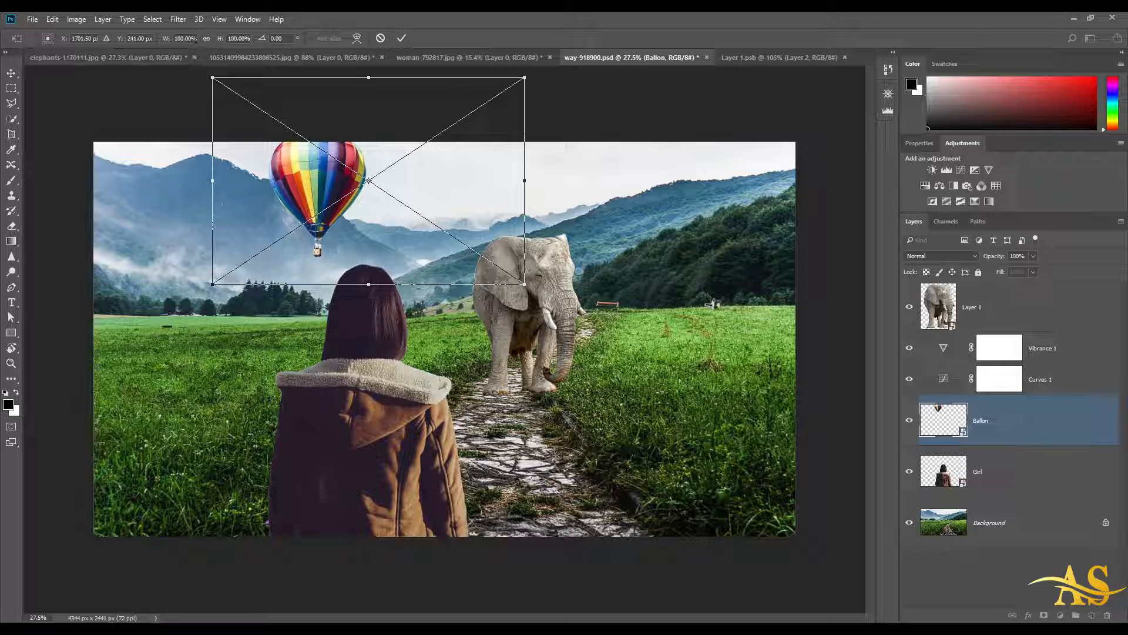
click(224, 40)
key(shift+Tab)
click(566, 102)
drag(526, 76, 439, 135)
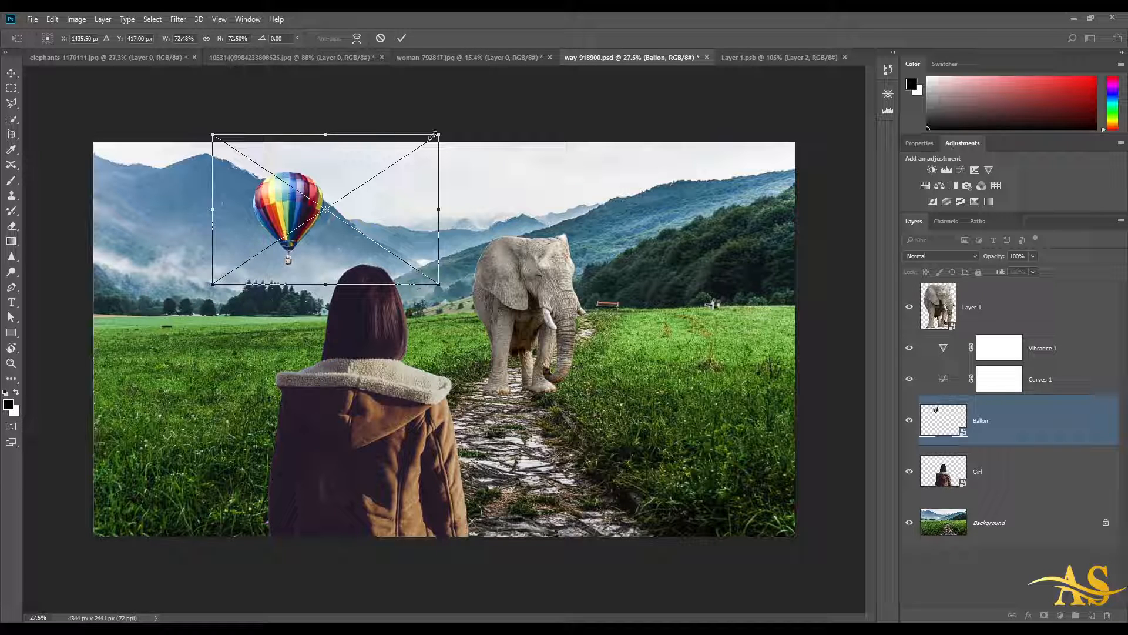
drag(438, 135, 543, 102)
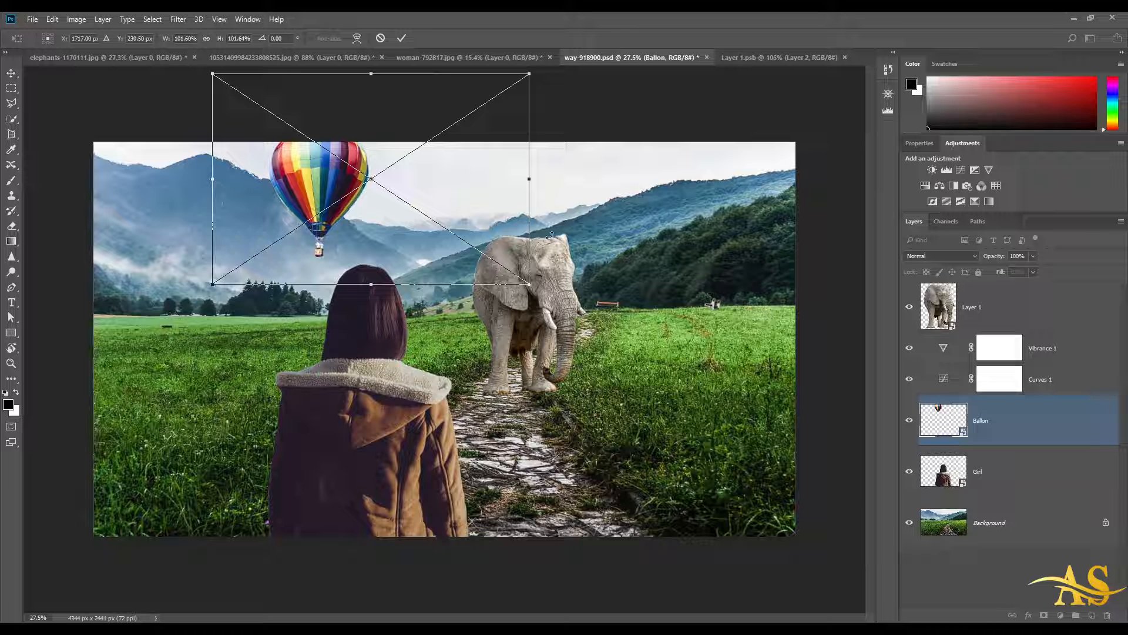
Rotate the balloon to about -19.5°, apply it, and reopen the transform to check the values the smart object retains
drag(550, 236, 548, 170)
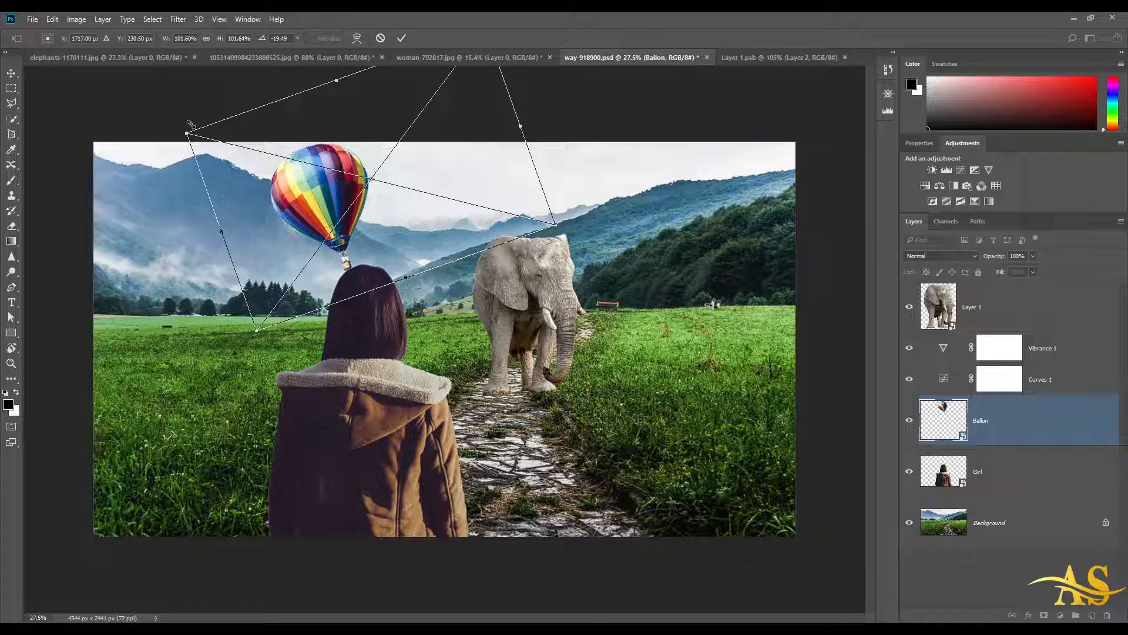
key(Return)
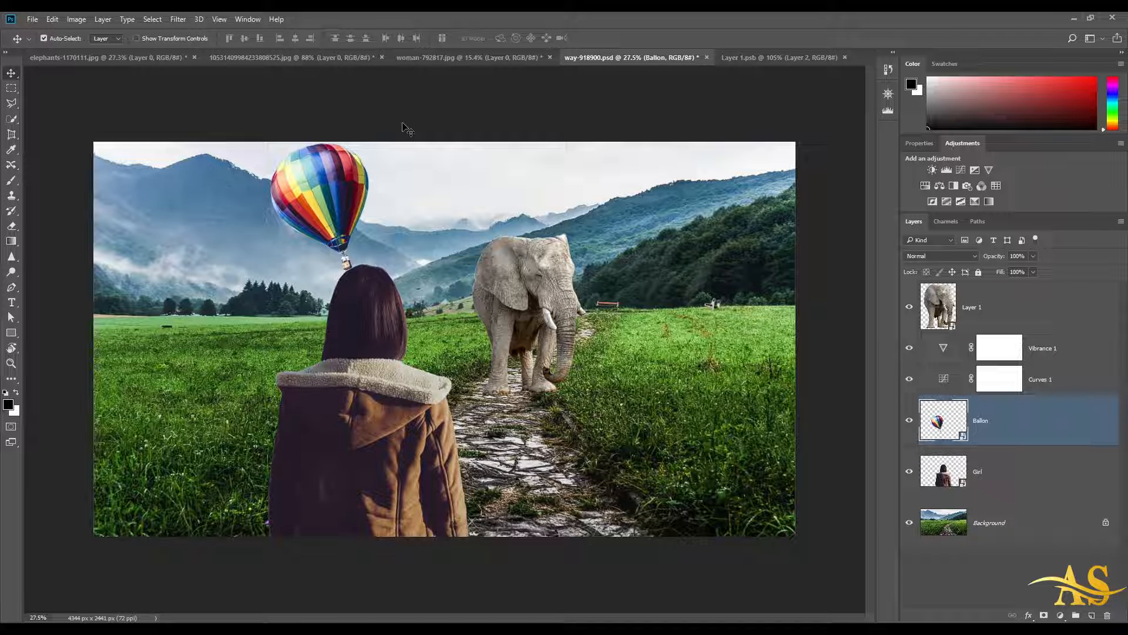
key(ctrl)
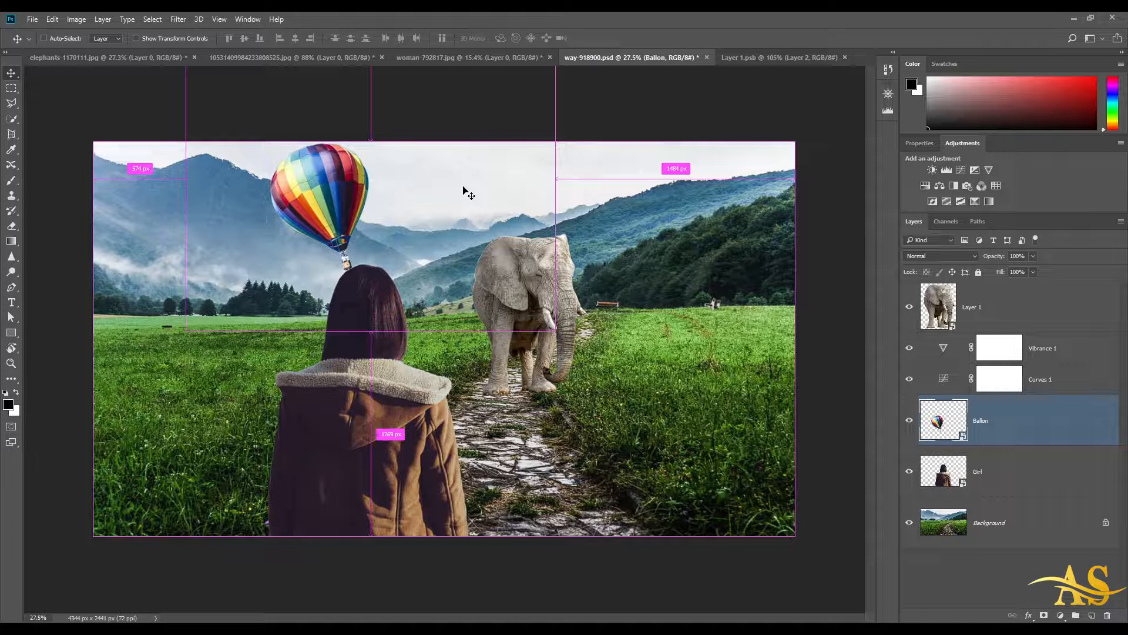
key(ctrl+t)
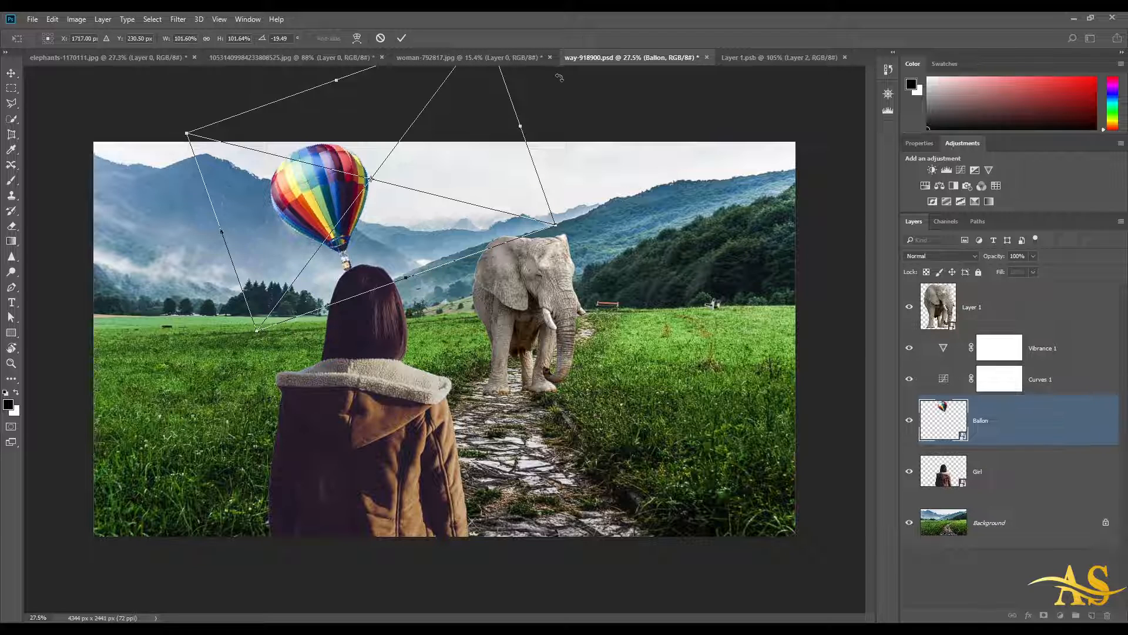
key(Return)
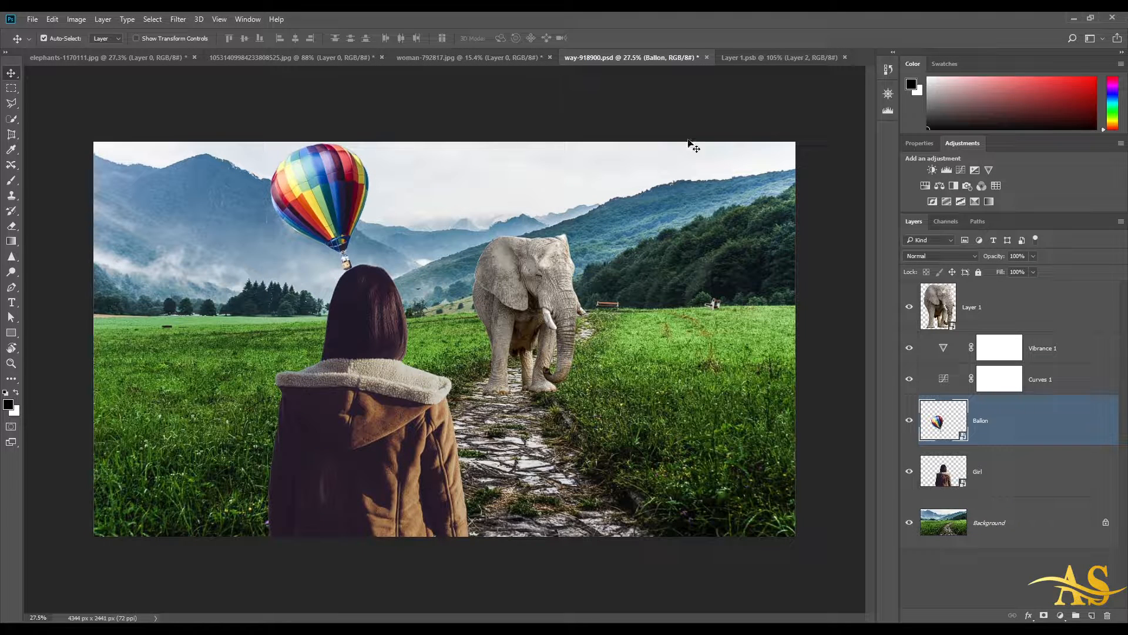
View Layer 1.psb and the balloon source image, each fitted to the window
click(774, 58)
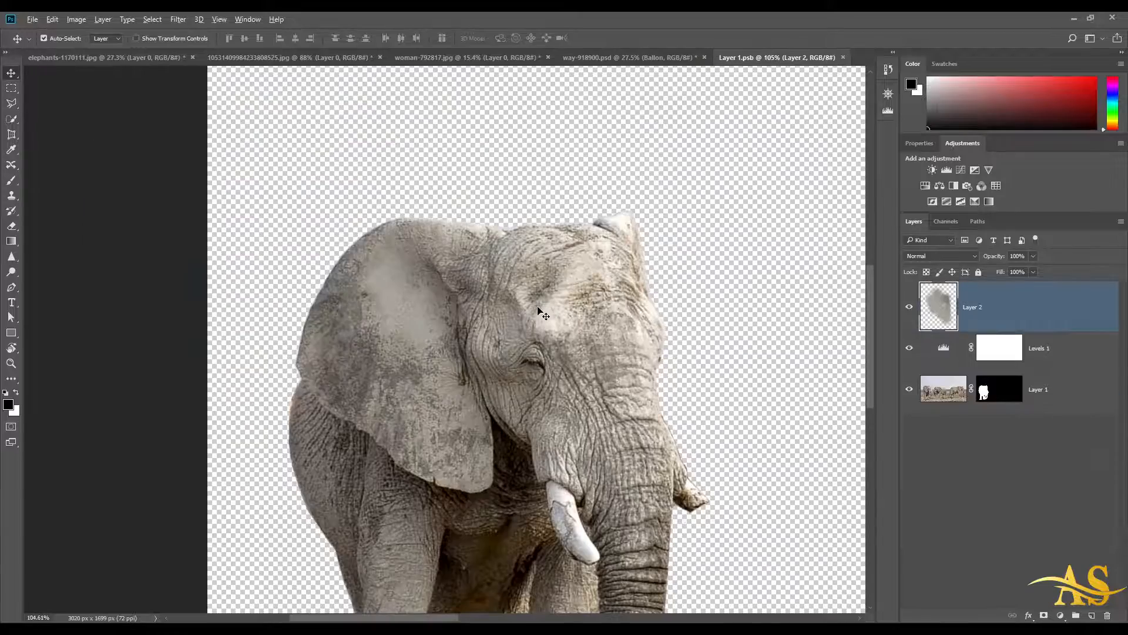
key(ctrl+0)
click(232, 58)
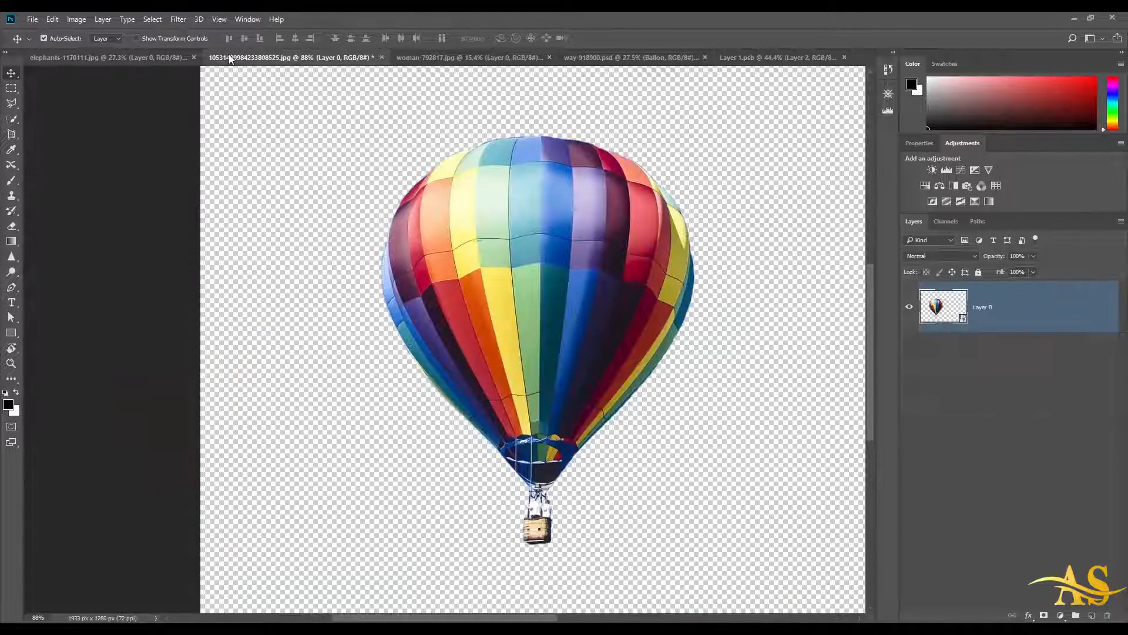
key(ctrl+0)
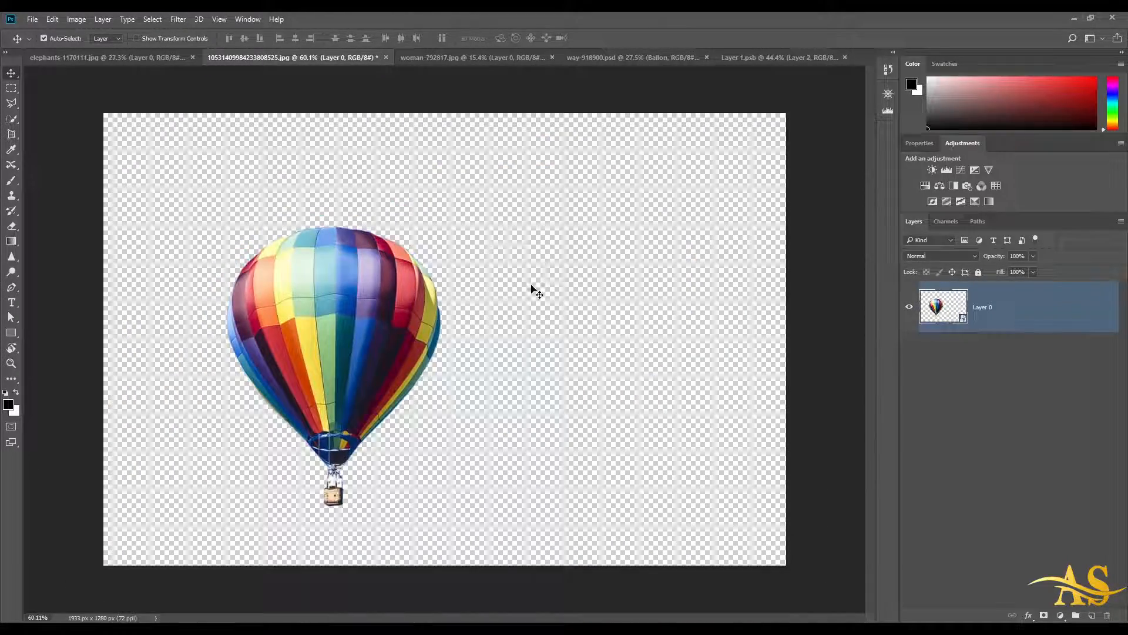
In elephants-1170111.jpg, duplicate Layer 0 as a rasterized copy placed above and to the right of the original elephant
click(105, 54)
key(ctrl+0)
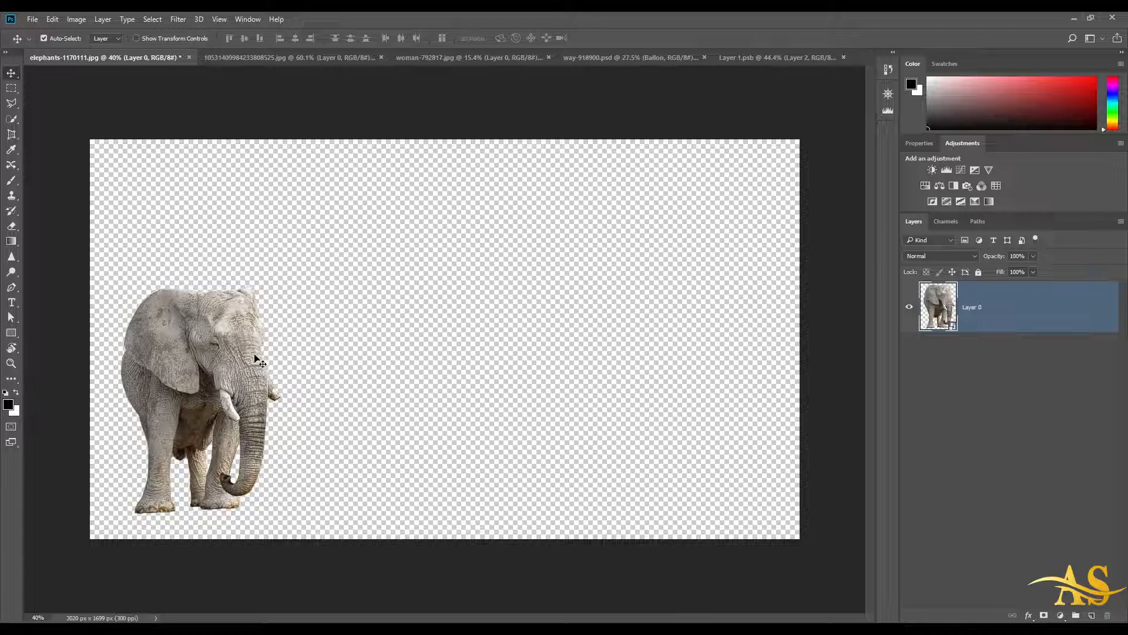
key(ctrl+j)
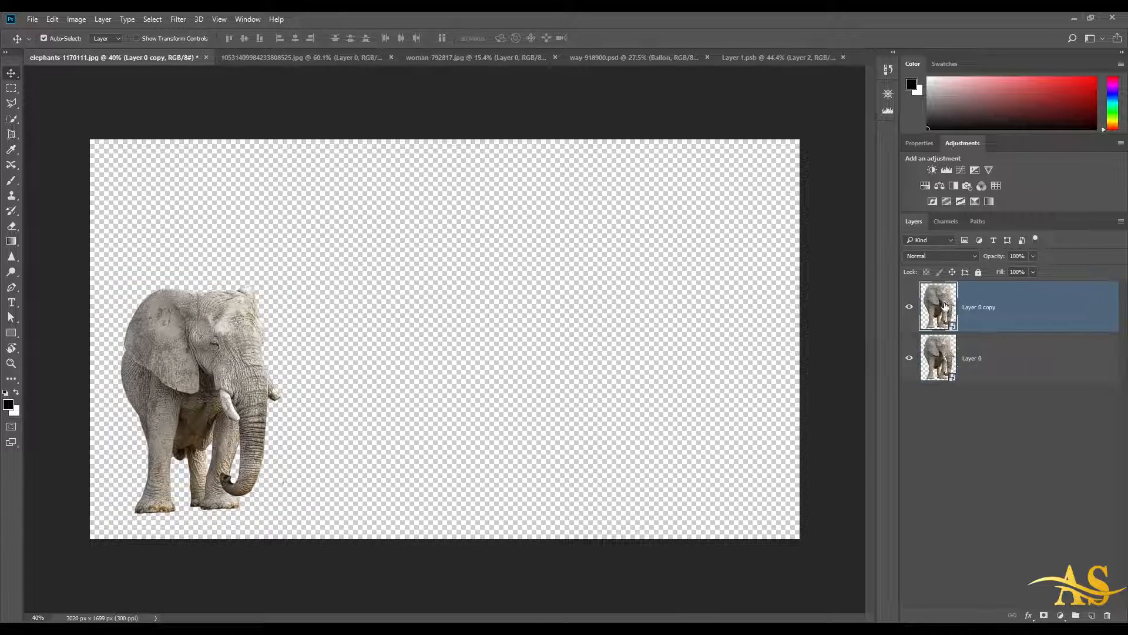
right_click(1000, 305)
click(915, 274)
drag(207, 349, 539, 256)
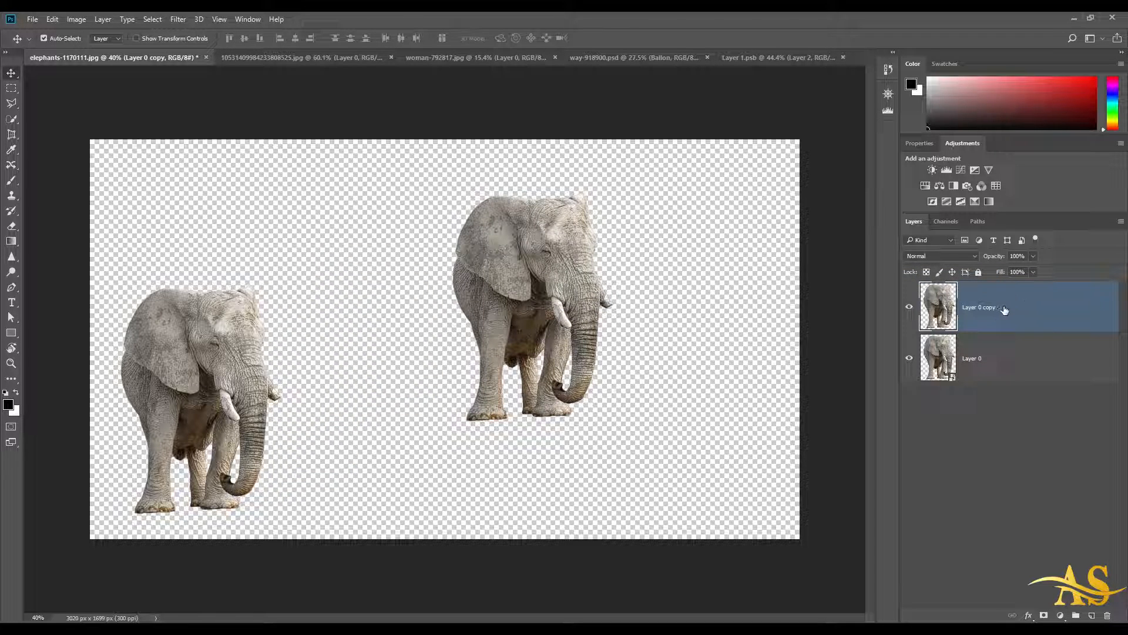
Rotate the rasterized Layer 0 copy to about -31.7°, apply it, and reopen the transform to check its bounding box
key(ctrl)
key(ctrl+t)
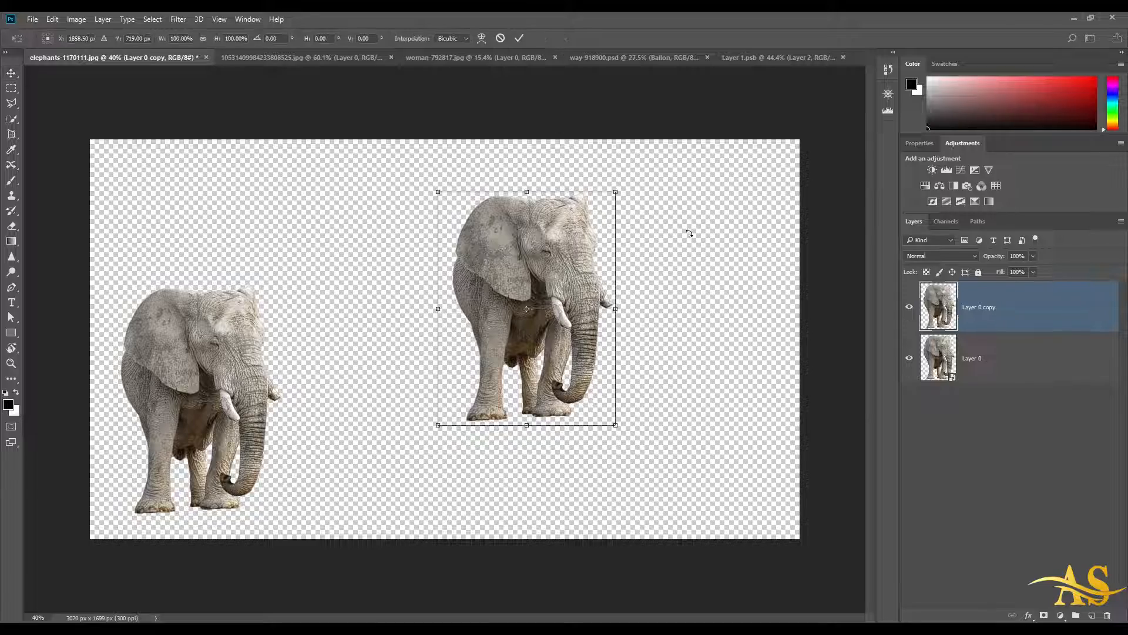
drag(687, 235, 630, 183)
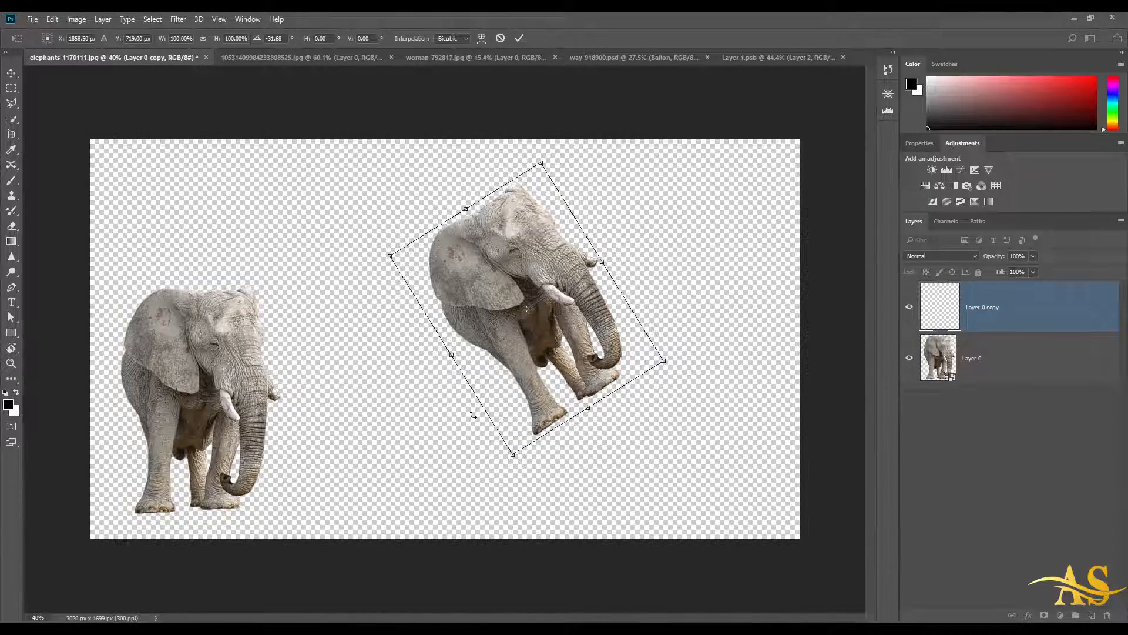
key(Return)
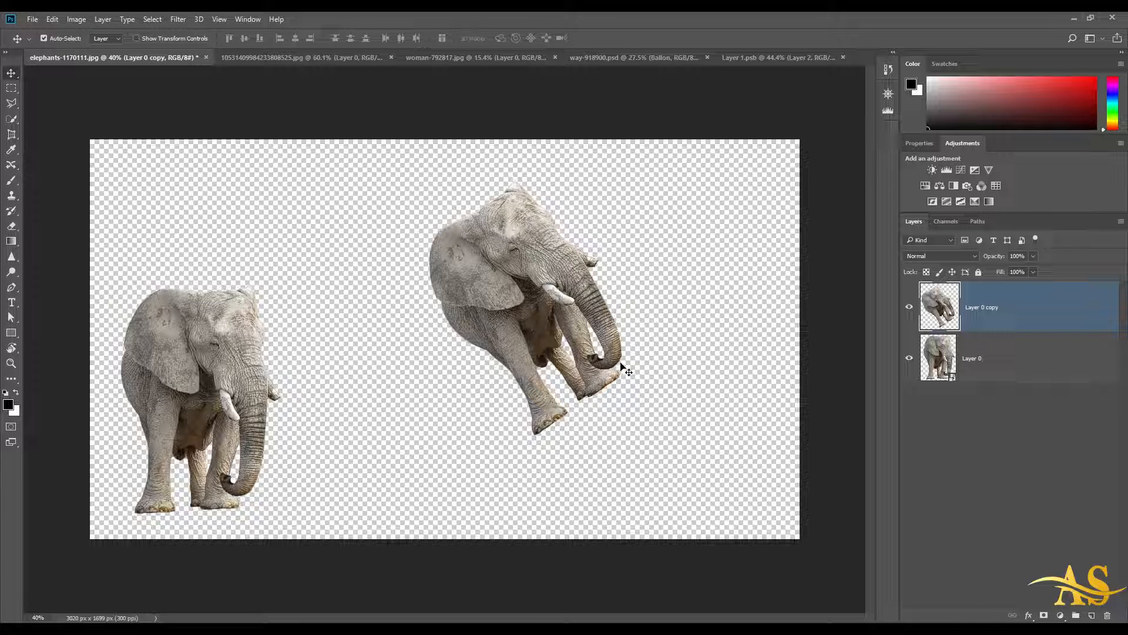
key(ctrl)
key(ctrl+t)
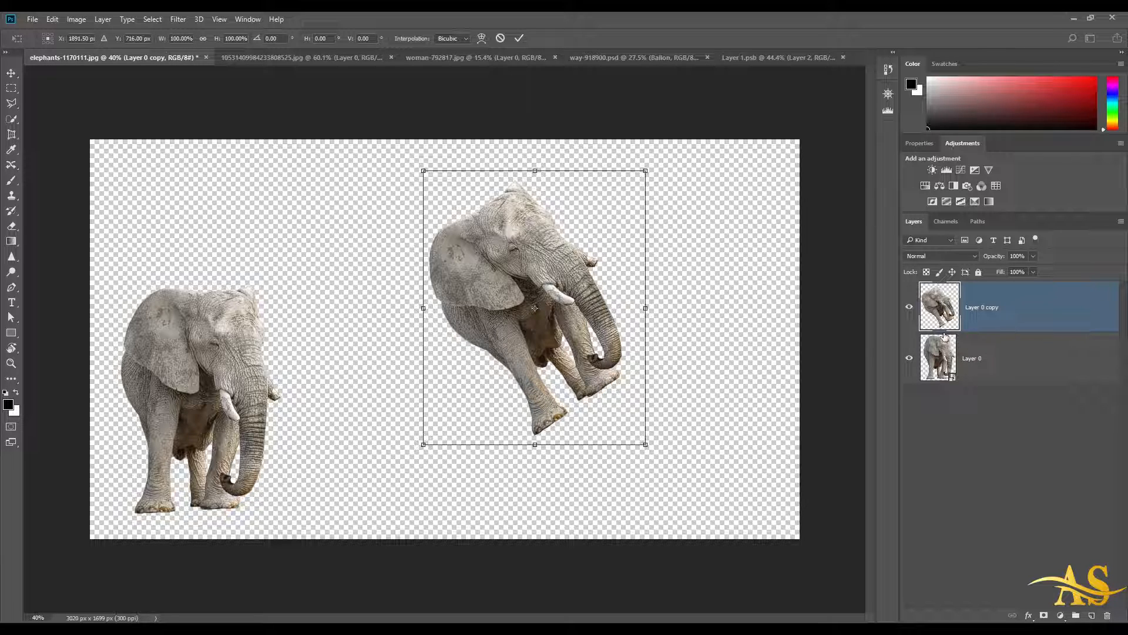
key(Return)
Rotate the smart object Layer 0 to about -25.5°, apply it, and reopen the transform to compare its bounding box
click(1000, 348)
key(ctrl+t)
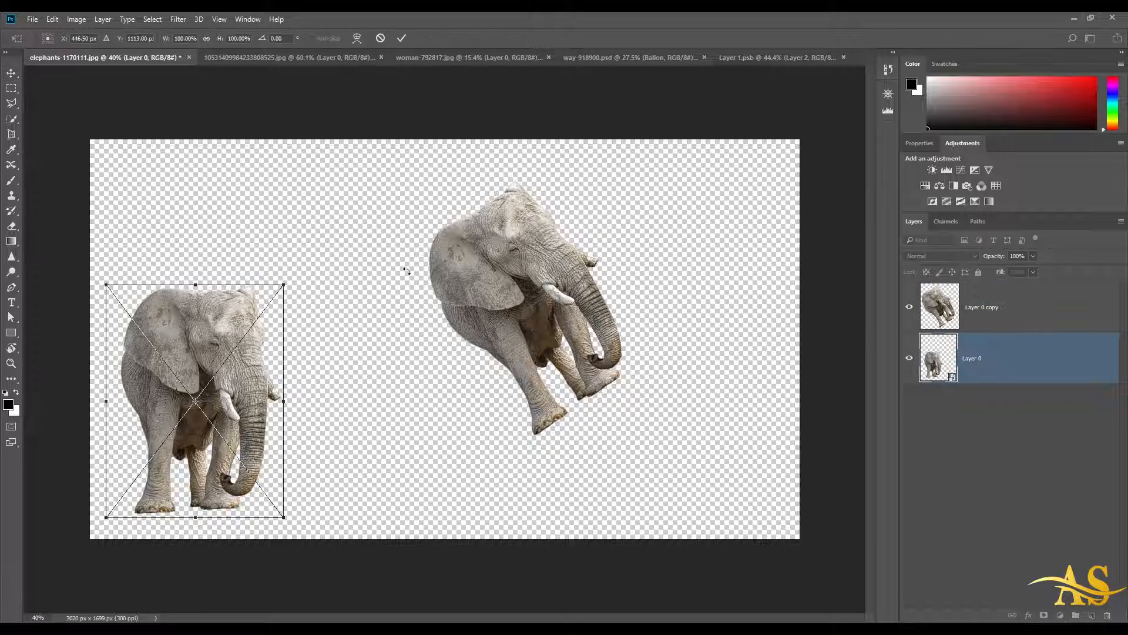
drag(353, 336, 347, 246)
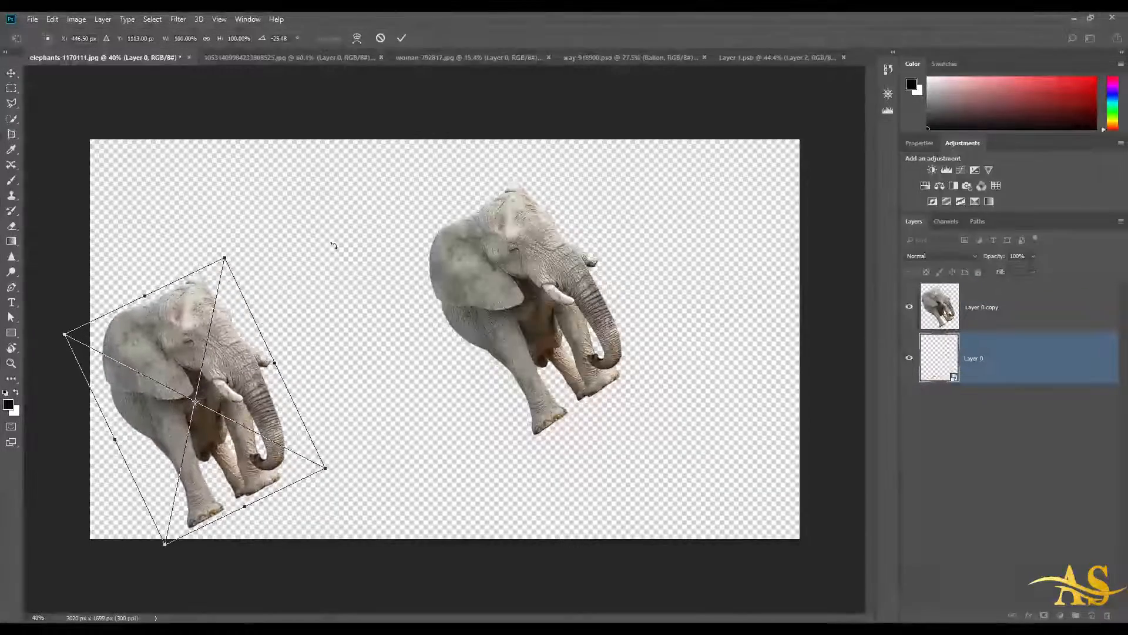
key(Return)
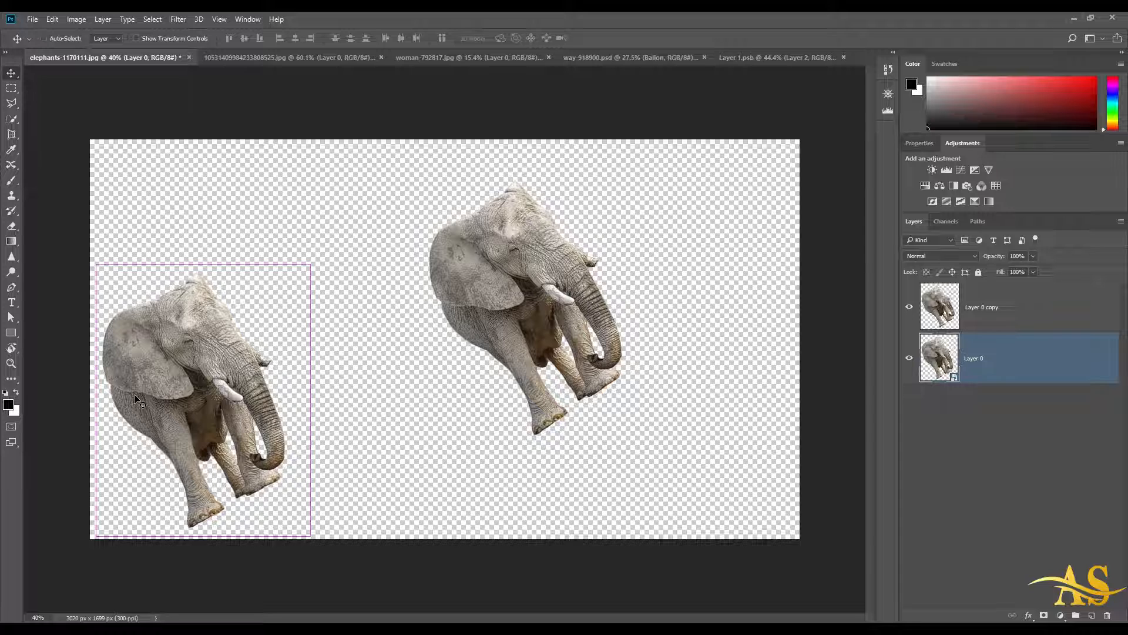
key(ctrl+t)
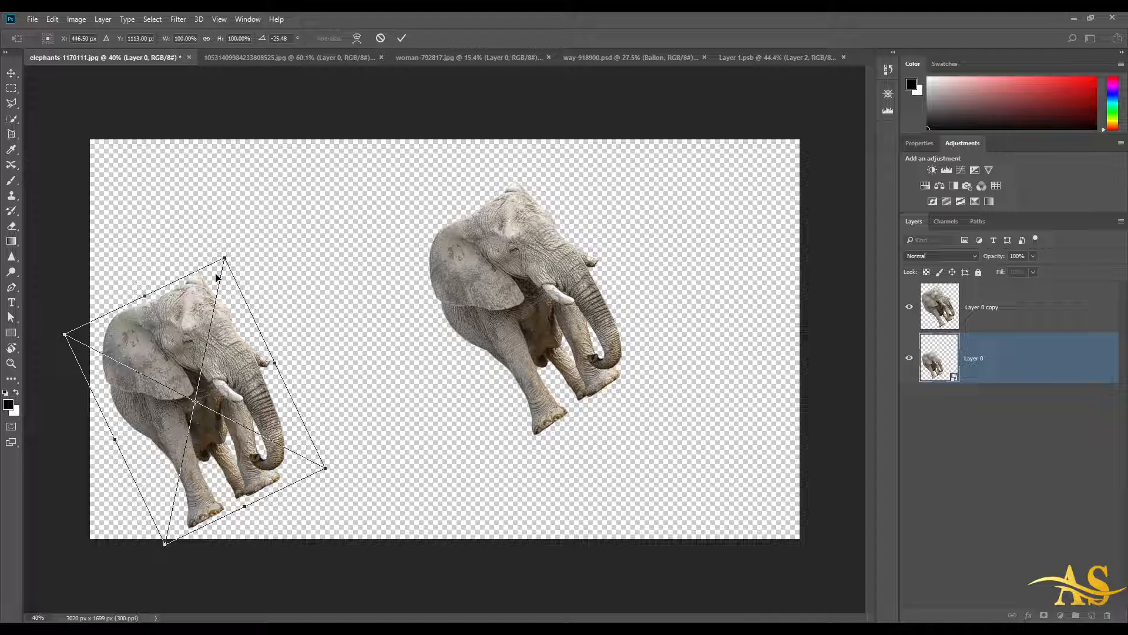
key(Return)
Undo the elephant rotations and the layer duplication in elephants-1170111.jpg
key(ctrl+z)
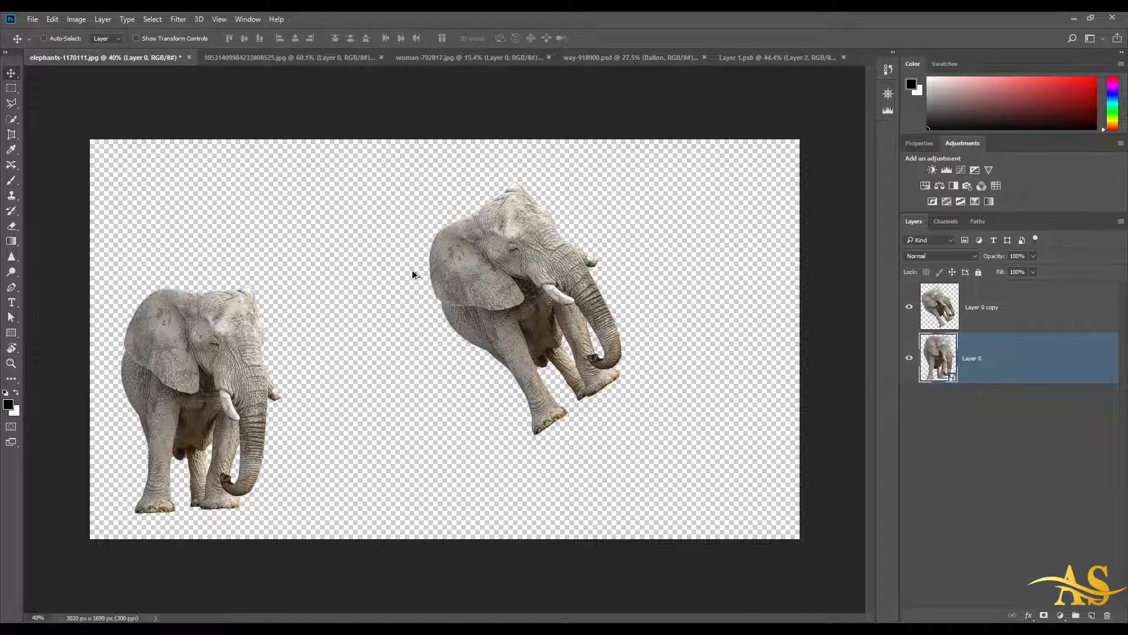
key(ctrl+z)
key(ctrl+z)
key(ctrl+z)
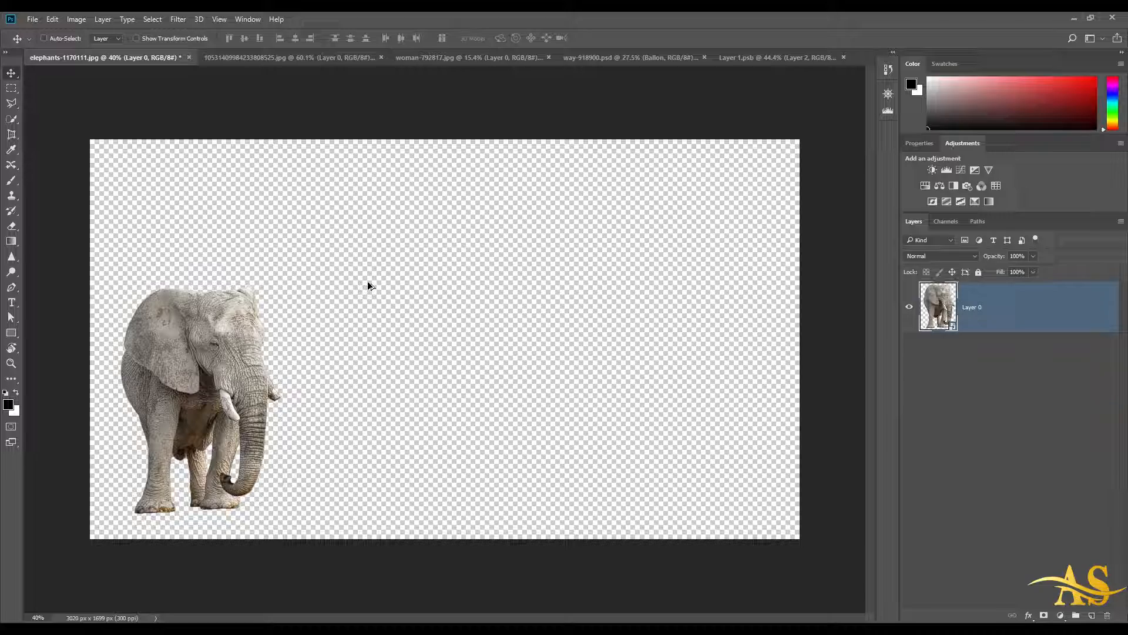
Return to way-918900.psd and reset the Ballon layer's rotation to 0° with Free Transform
click(605, 57)
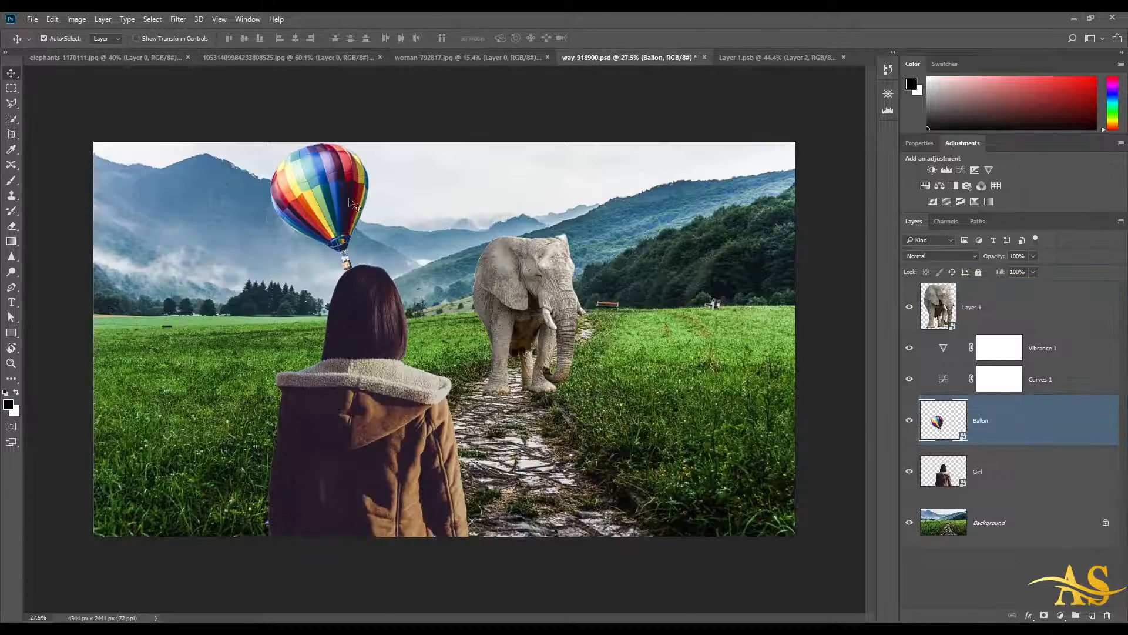
scroll(349, 201, up, 4)
key(ctrl+t)
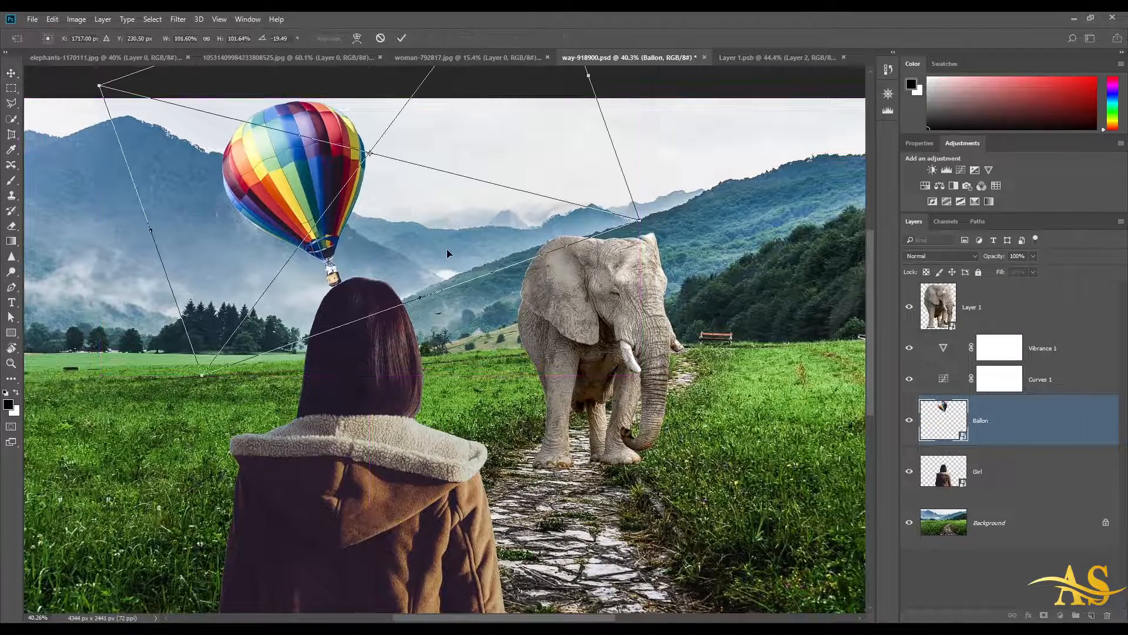
click(279, 38)
text(0)
key(Return)
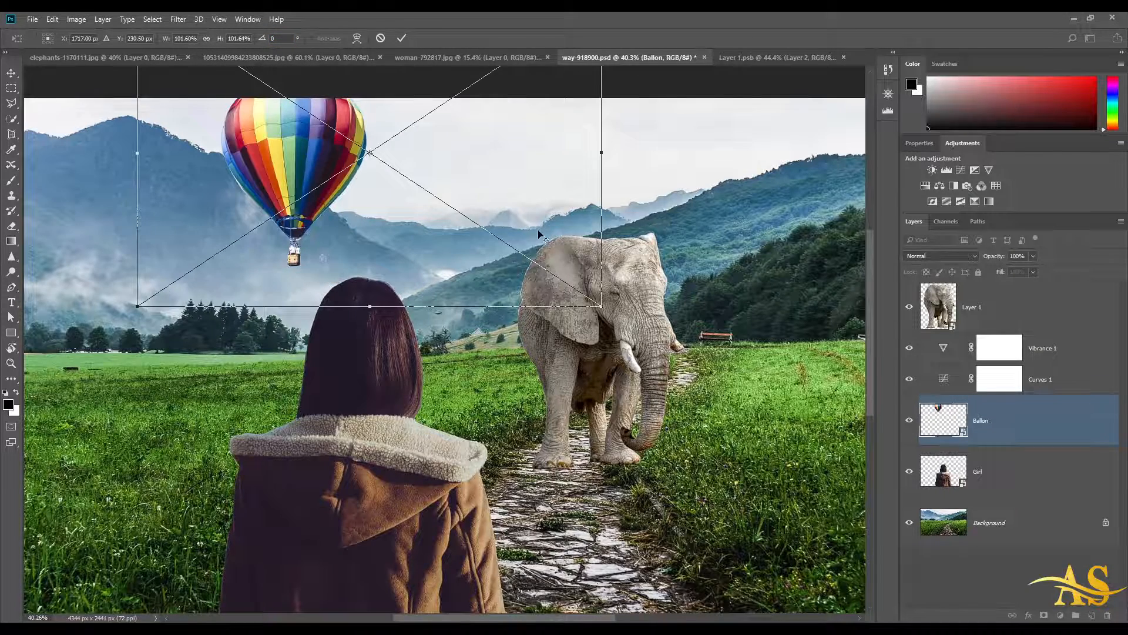
scroll(347, 192, down, 1)
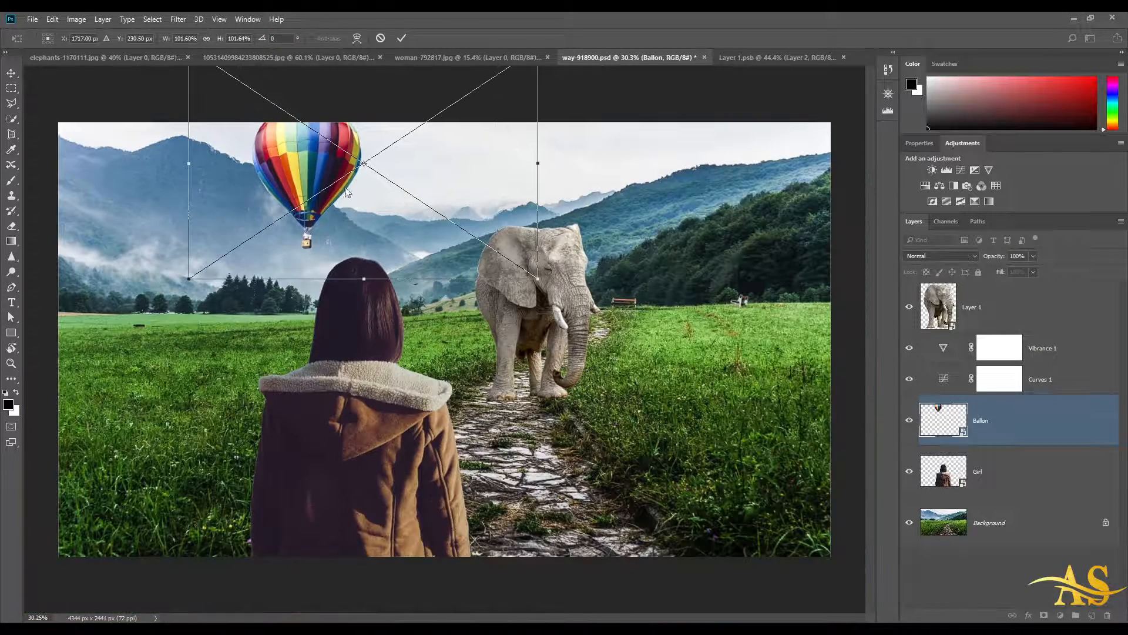
Try rotation angles of 60° and 90° on the balloon, and apply the transform with the angle set back to 0°
click(274, 38)
text(60)
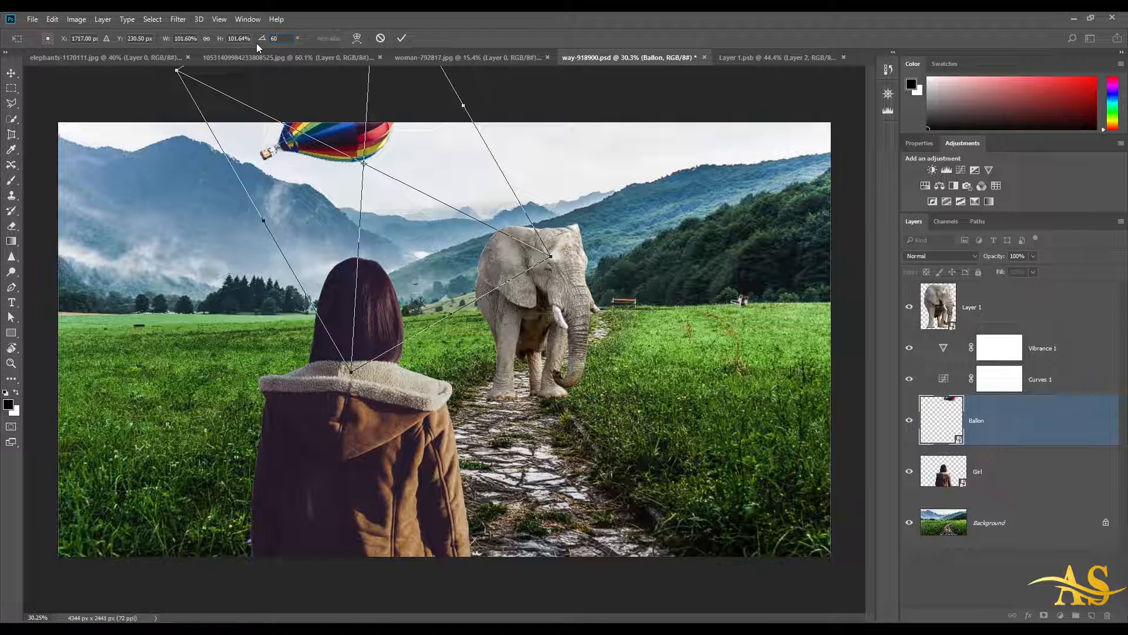
drag(290, 41, 59, 29)
text(90)
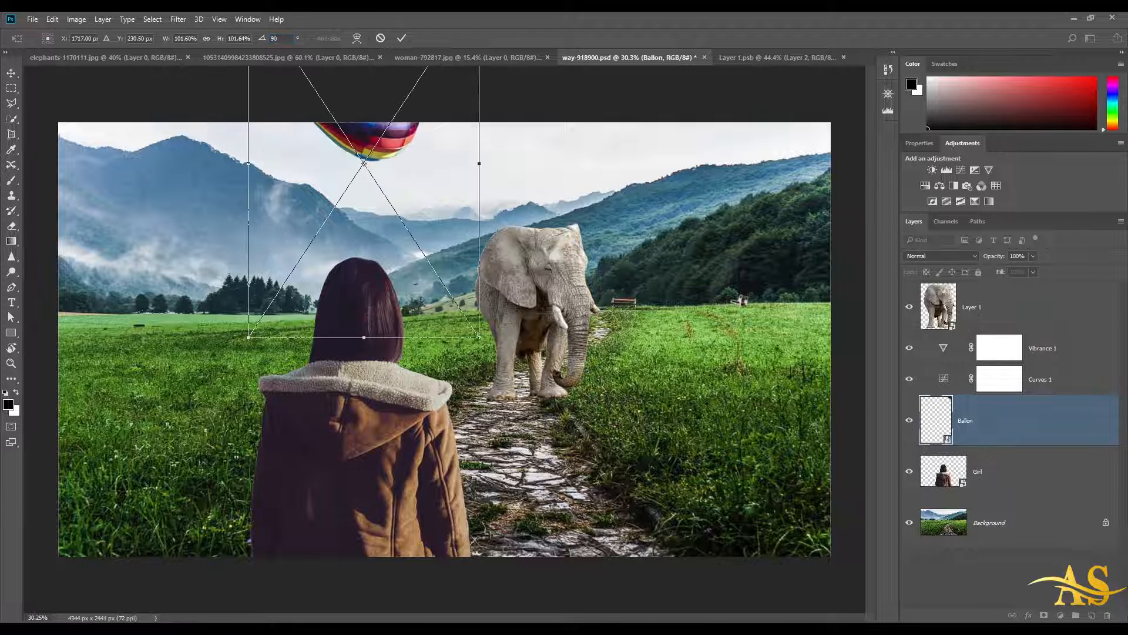
drag(288, 39, 27, 15)
text(0)
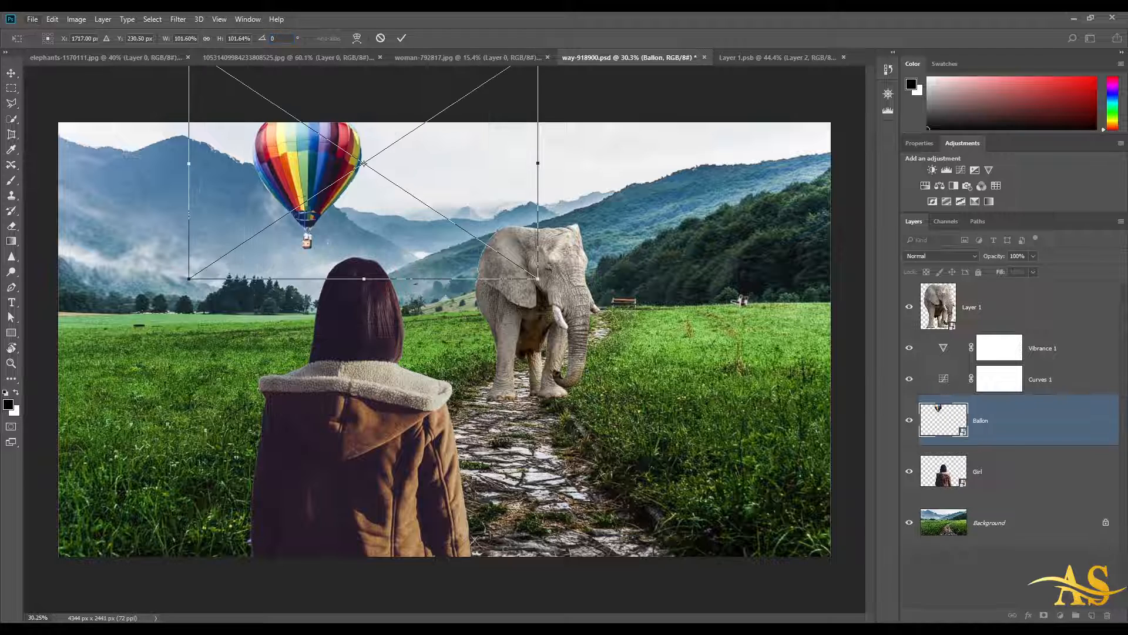
click(401, 38)
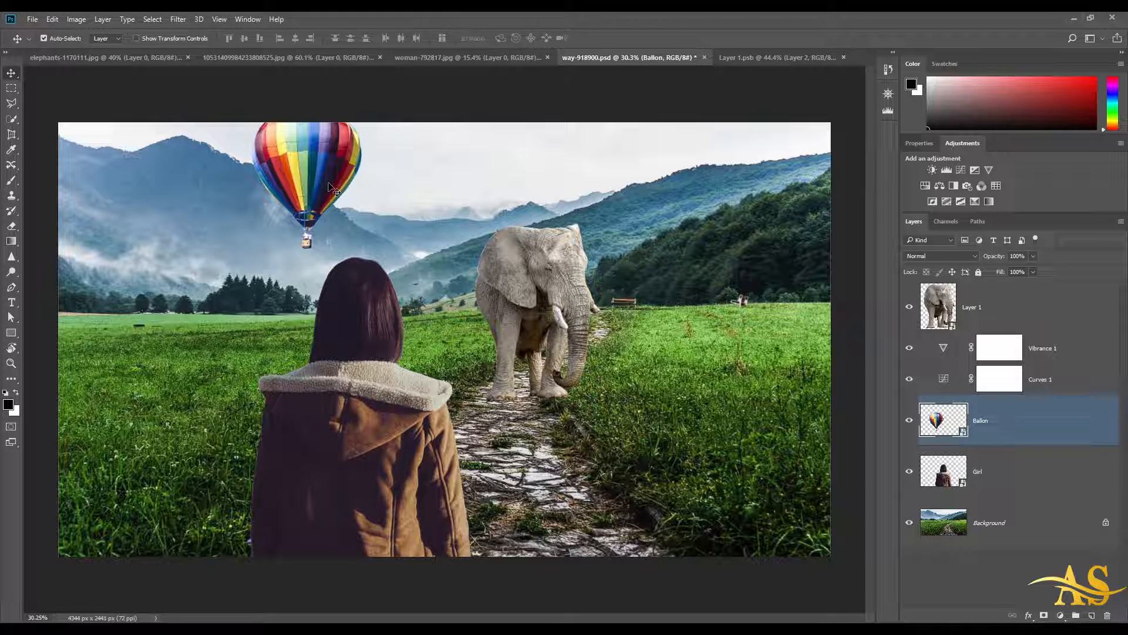
Rotate the balloon smart object to about -22.3°, apply it, and reopen Free Transform to inspect its retained values
key(ctrl+t)
drag(562, 313, 604, 227)
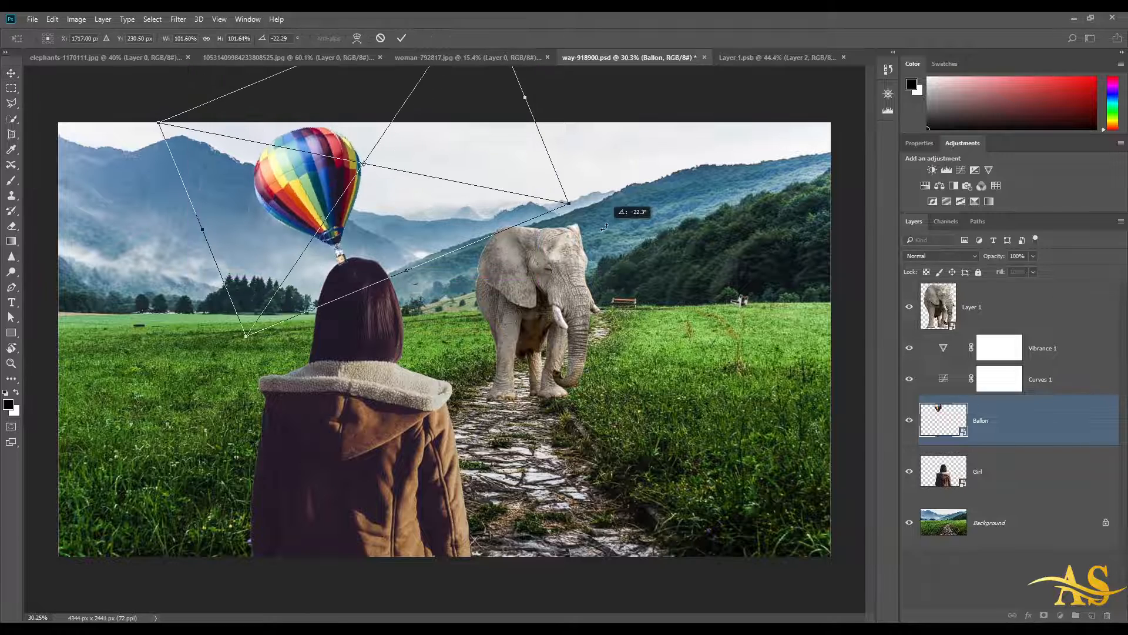
key(Escape)
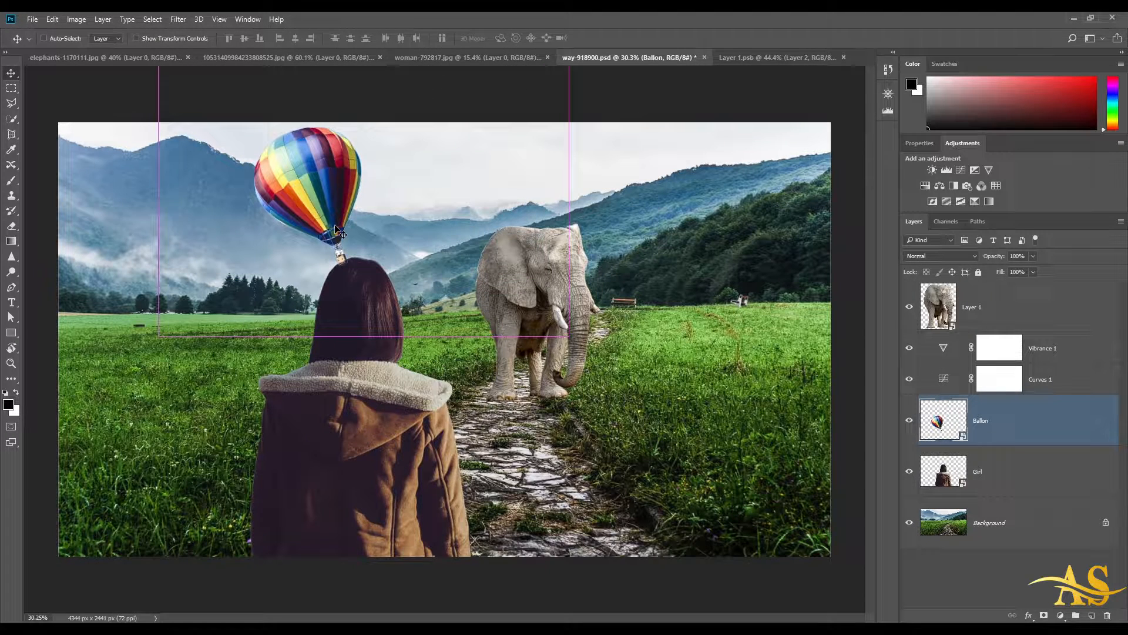
key(ctrl+t)
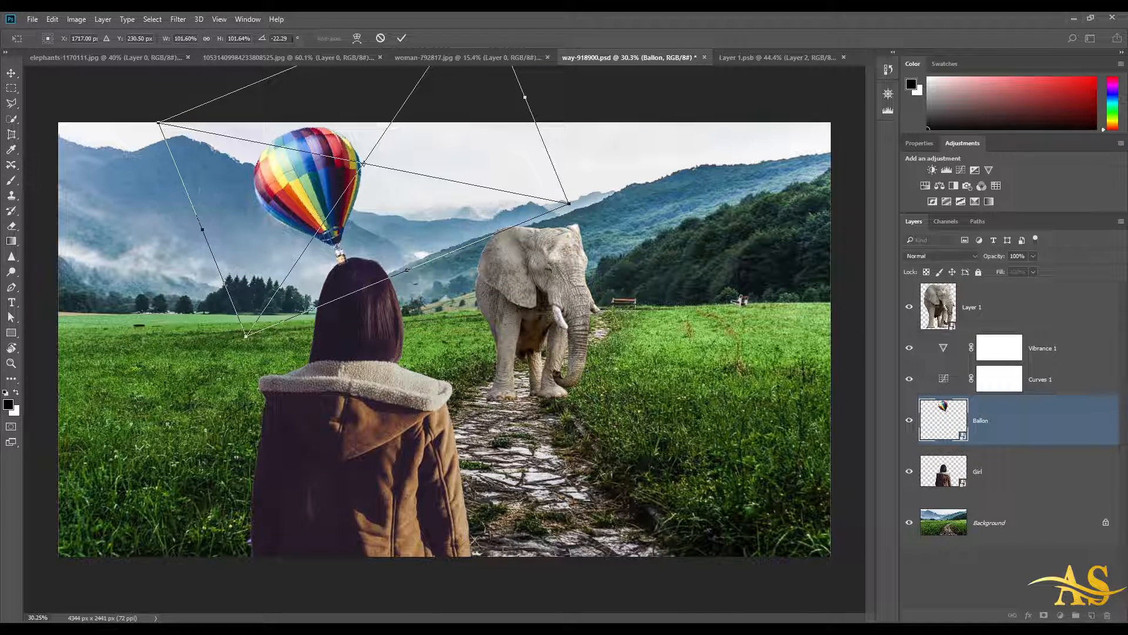
key(Escape)
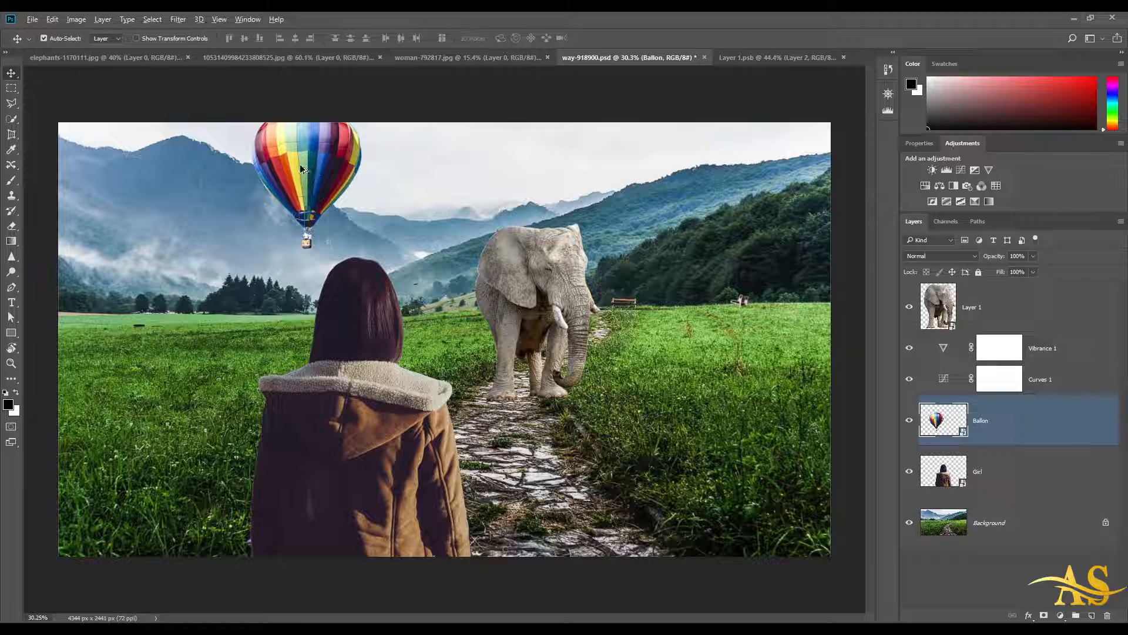
Duplicate the balloon over the hills behind the elephant, with the copy scaled to about 66.7% and flipped horizontally
drag(306, 171, 689, 168)
key(ctrl+t)
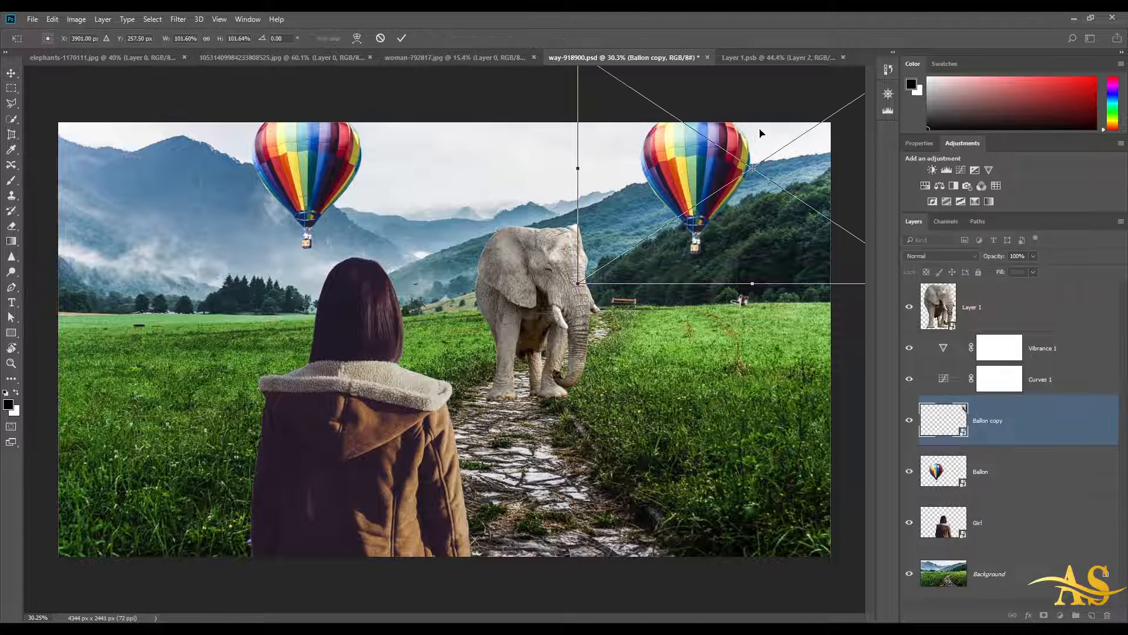
drag(579, 283, 677, 232)
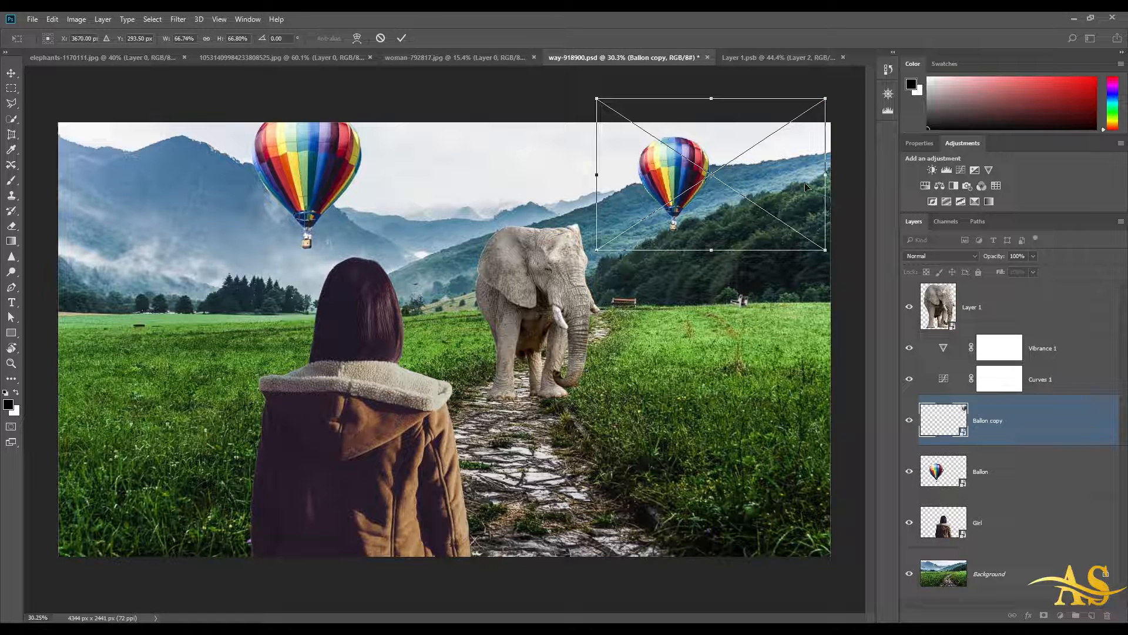
drag(742, 186, 748, 210)
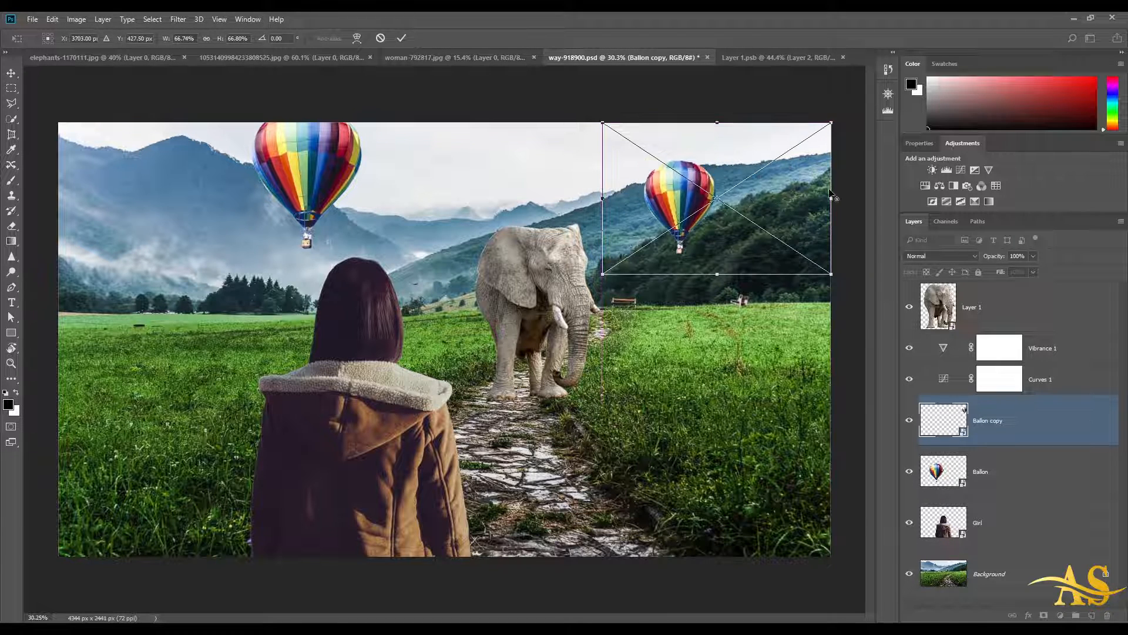
drag(830, 198, 603, 202)
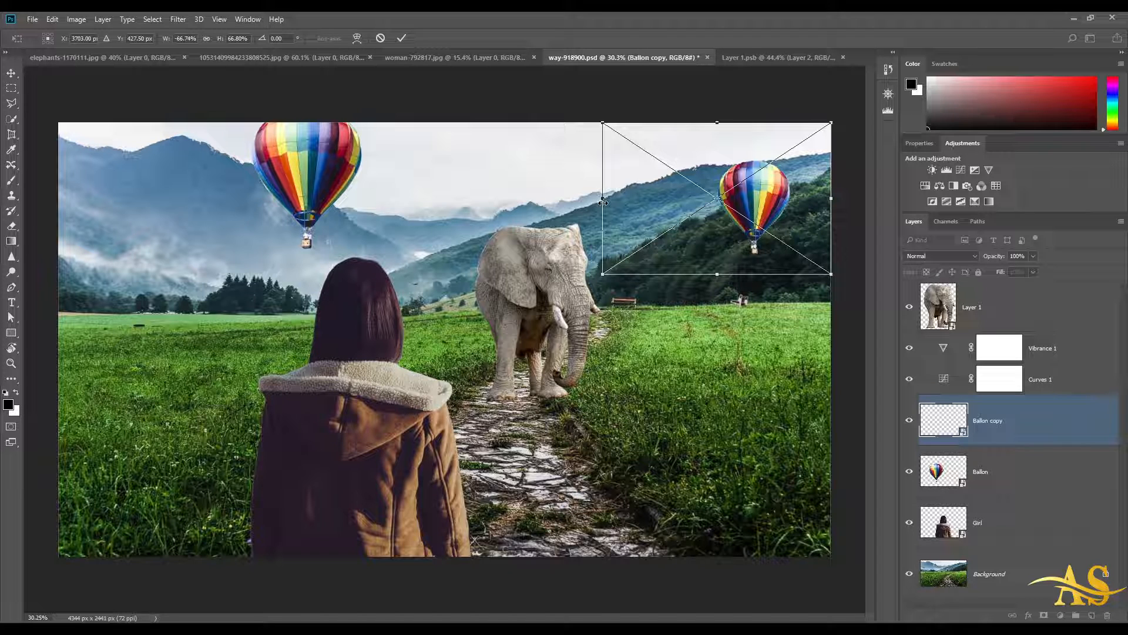
click(401, 38)
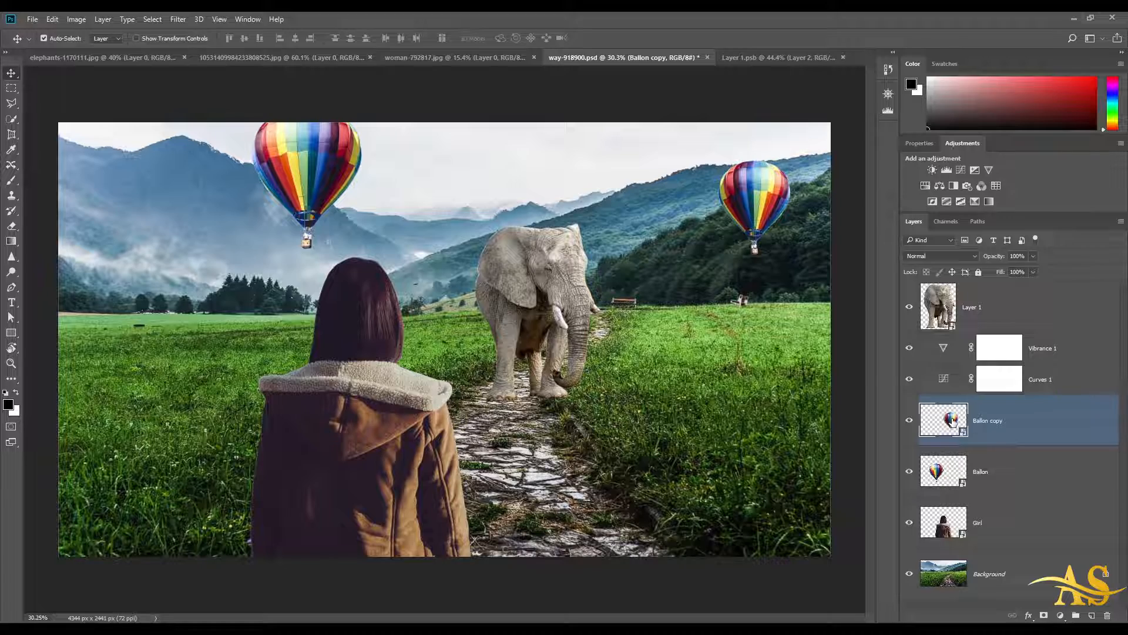
Open the Ballon copy's source contents and add a Hue/Saturation adjustment with Hue set to about +48
double_click(953, 425)
scroll(283, 292, up, 4)
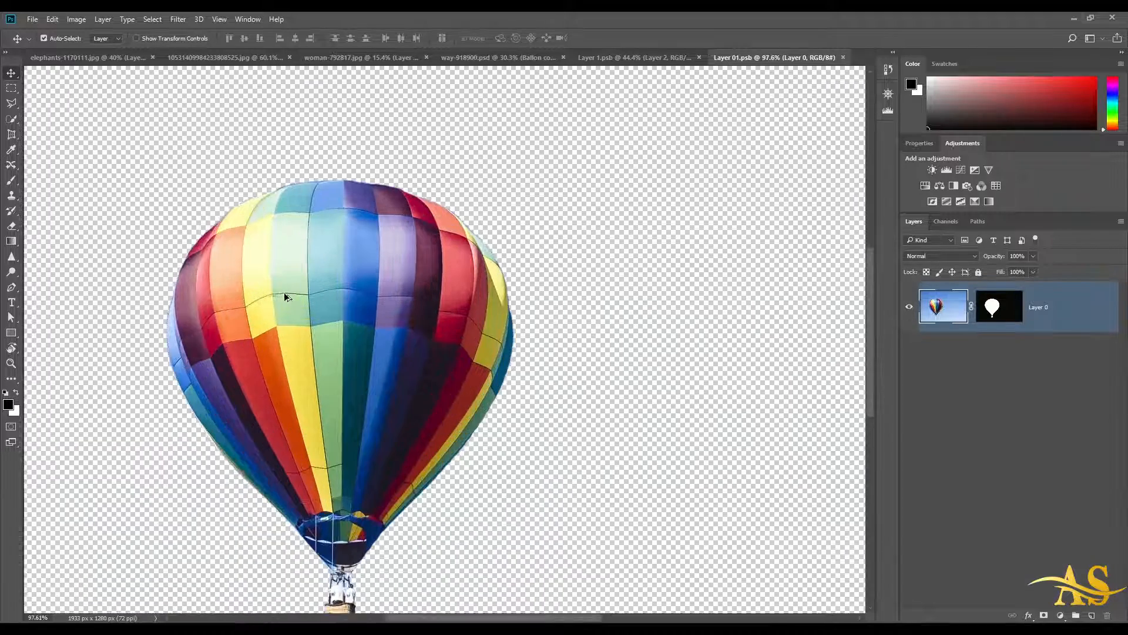
drag(284, 291, 507, 275)
scroll(470, 283, down, 5)
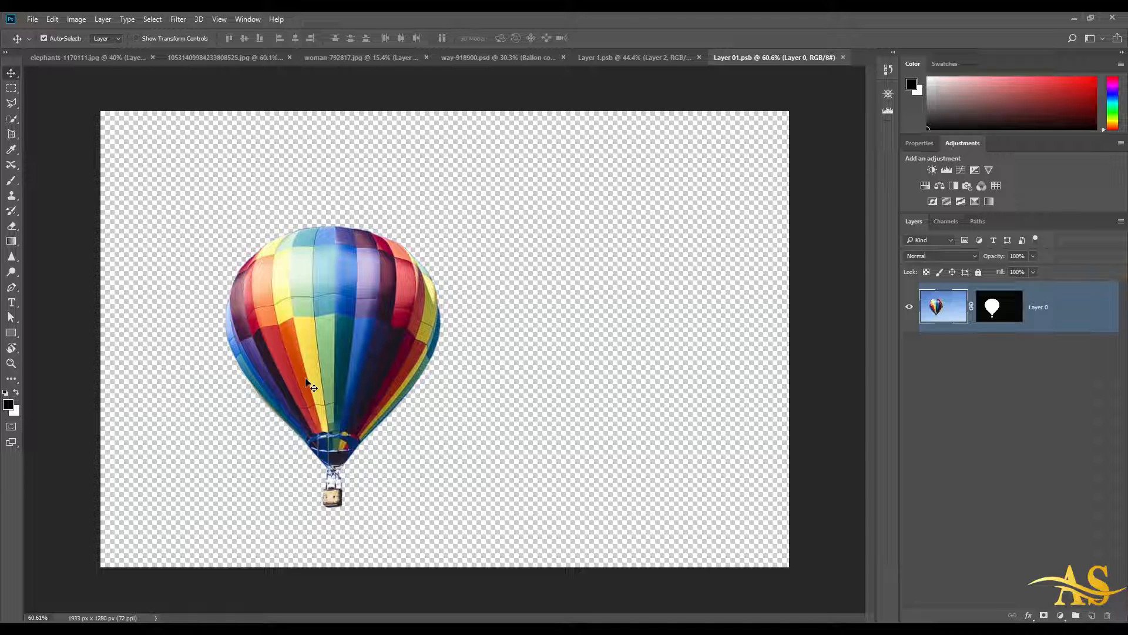
click(924, 186)
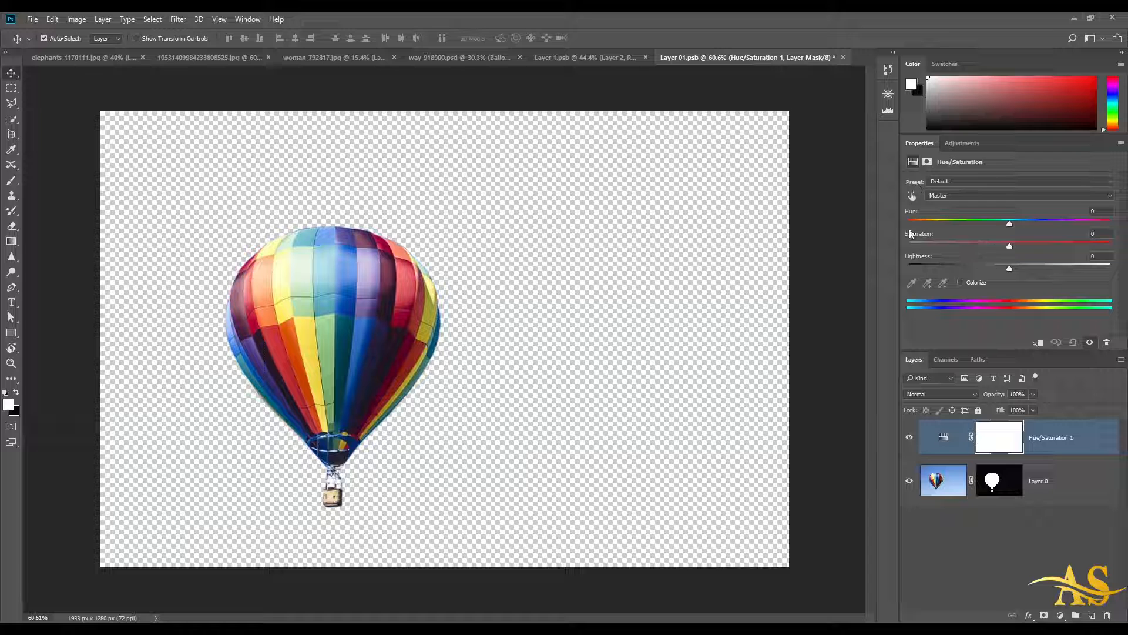
drag(1013, 224, 1056, 223)
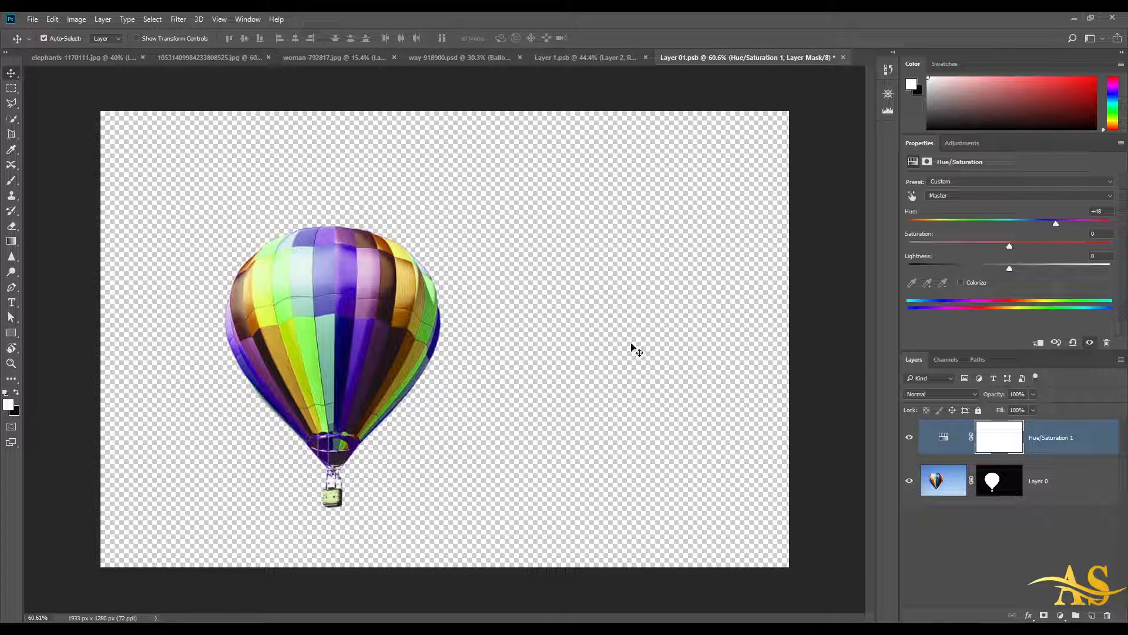
Save the edited smart object source Layer 01.psb and return to way-918900.psd
click(978, 532)
click(32, 20)
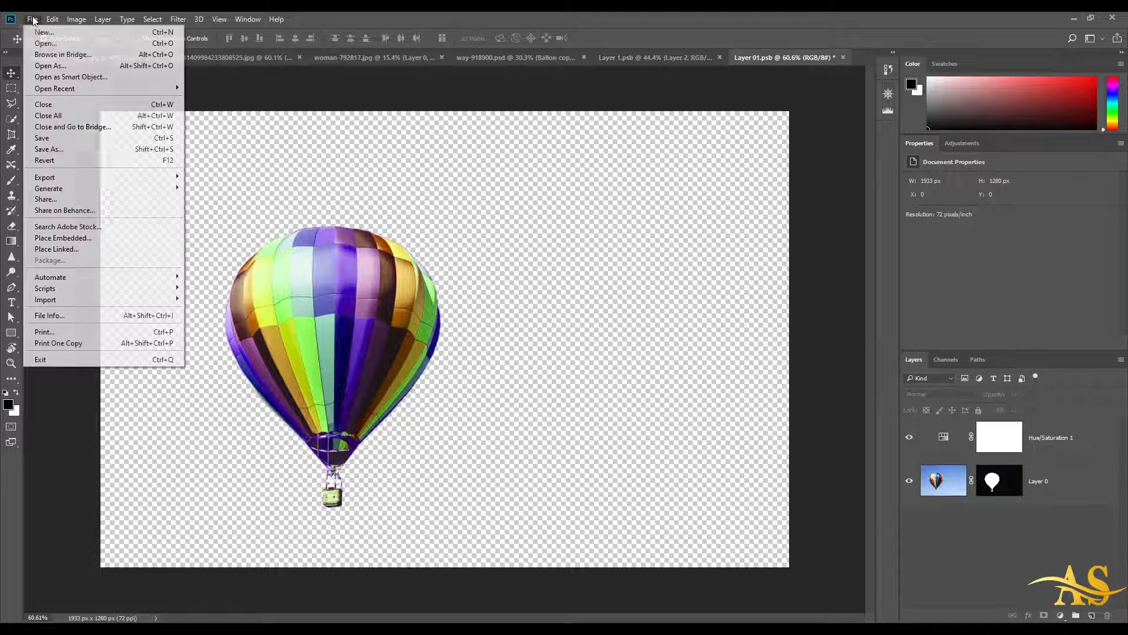
click(69, 138)
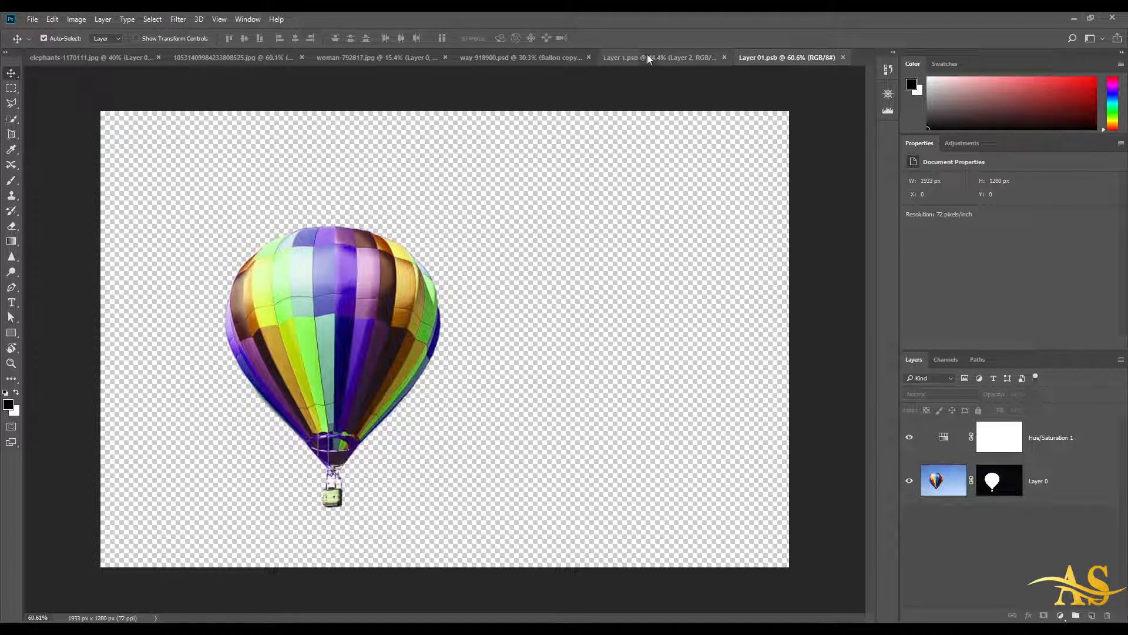
click(537, 57)
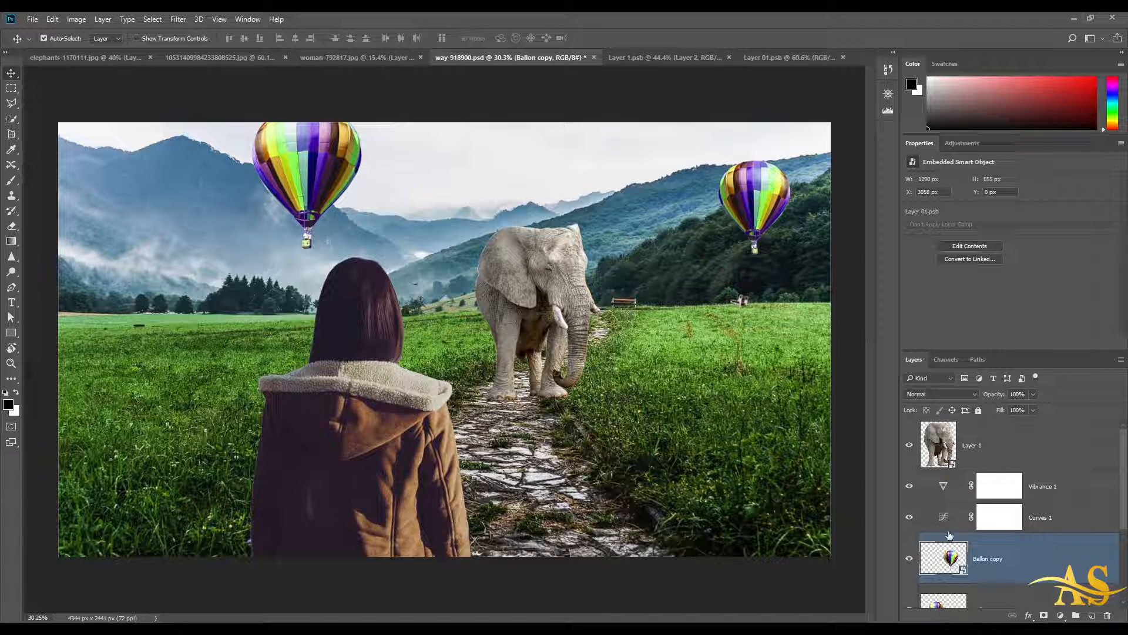
Delete the Ballon copy layer and create an independent copy of Ballon with New Smart Object via Copy
scroll(1028, 500, down, 3)
drag(1027, 438, 1107, 616)
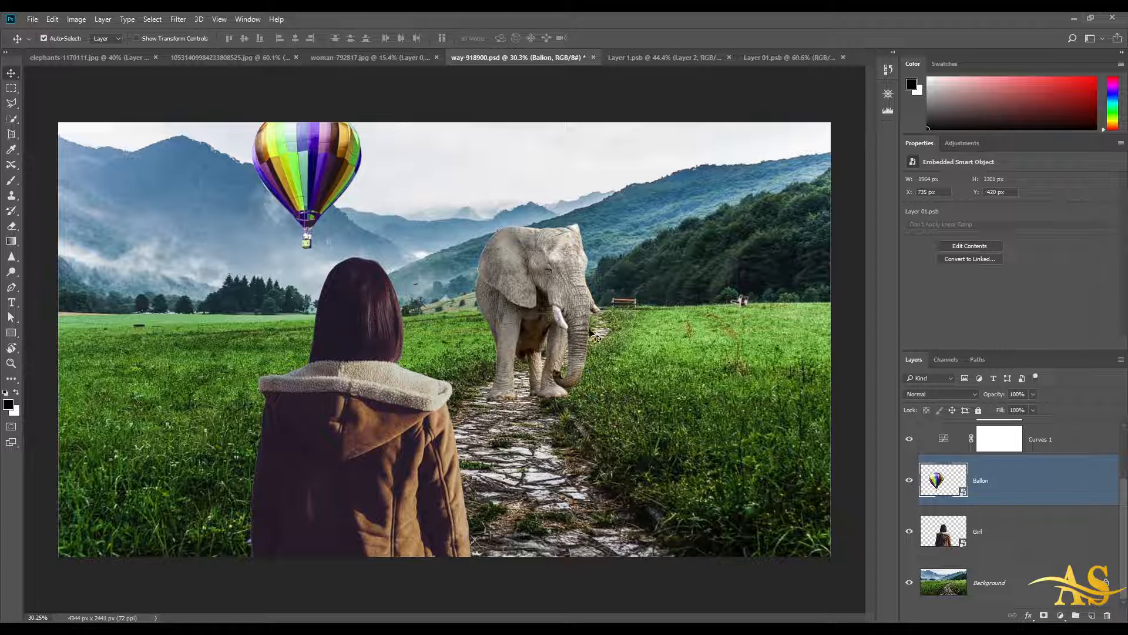
right_click(990, 482)
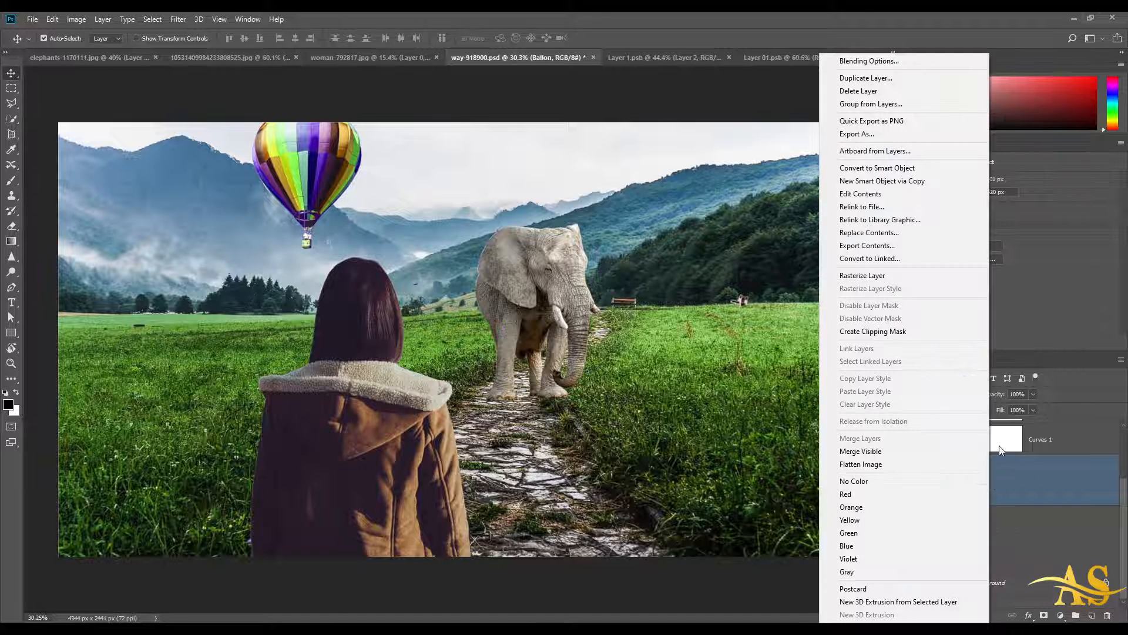
click(890, 181)
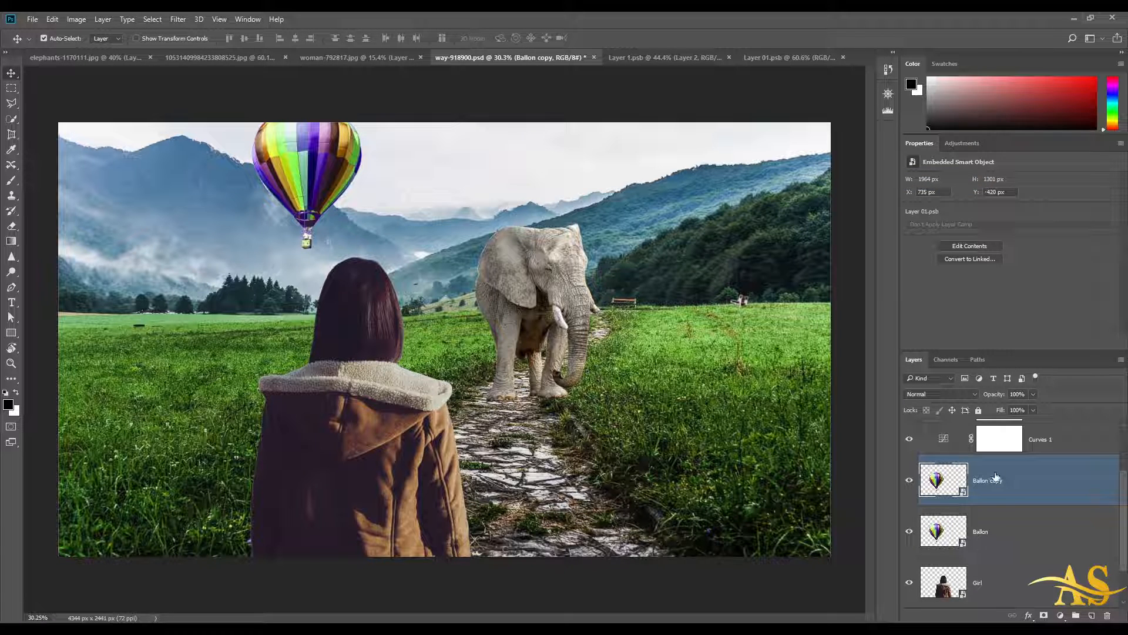
Flip the new balloon copy horizontally and place it over the distant hills, scaled to about 1104 × 732 px
key(ctrl+t)
right_click(435, 215)
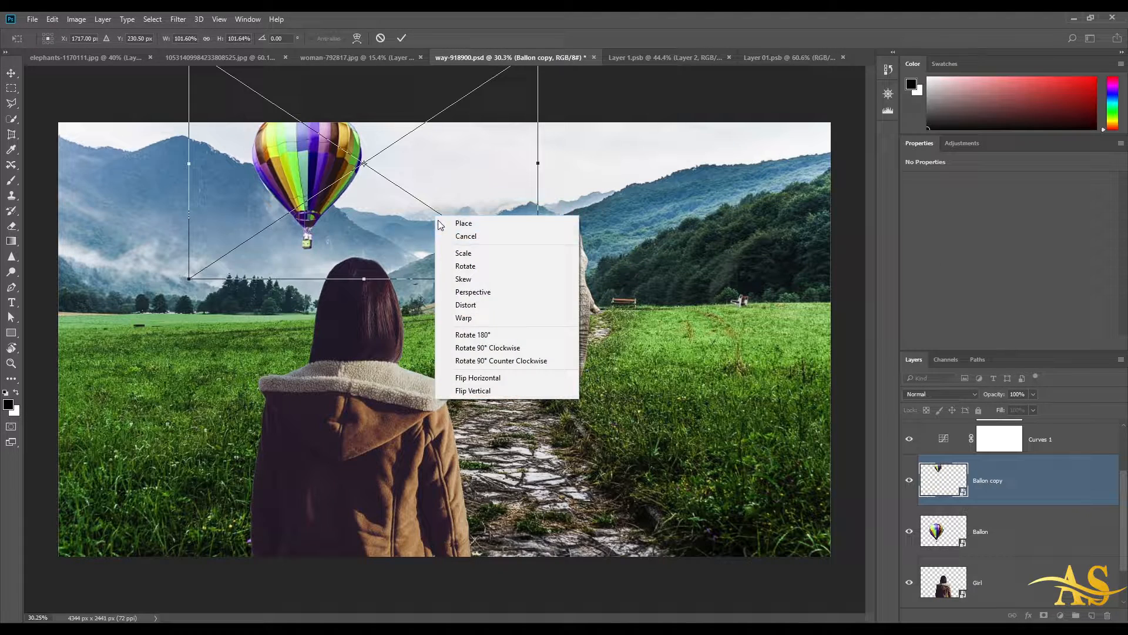
click(501, 376)
drag(439, 175, 730, 243)
drag(477, 353, 635, 247)
drag(722, 199, 673, 206)
key(Return)
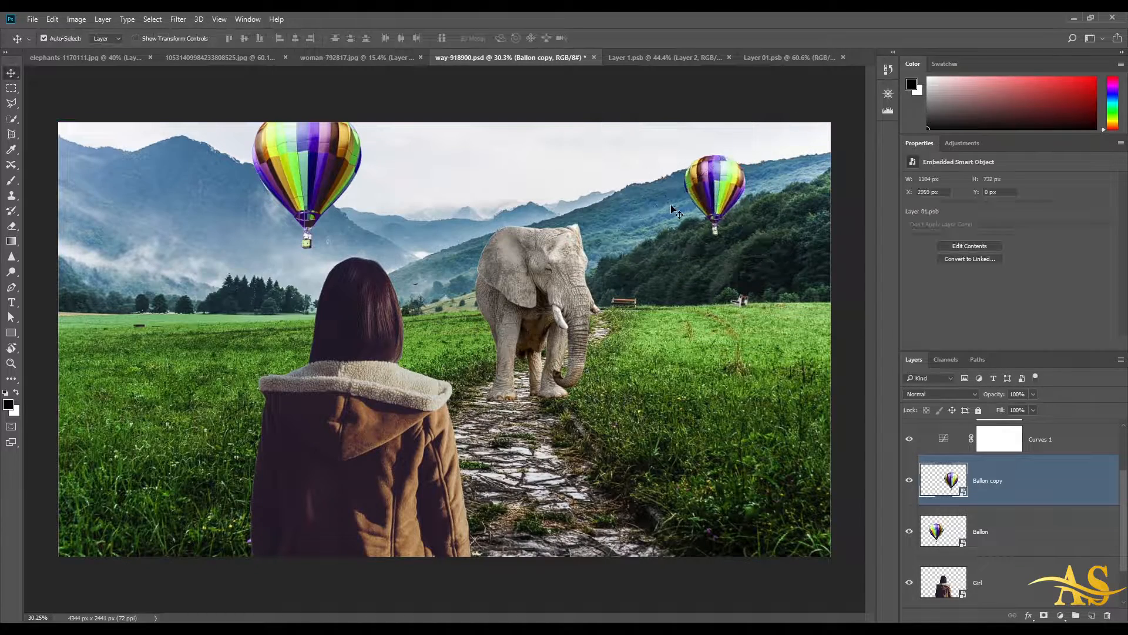
Delete the Hue/Saturation 1 adjustment from the new copy's source contents, save them, and return to way-918900.psd
double_click(943, 480)
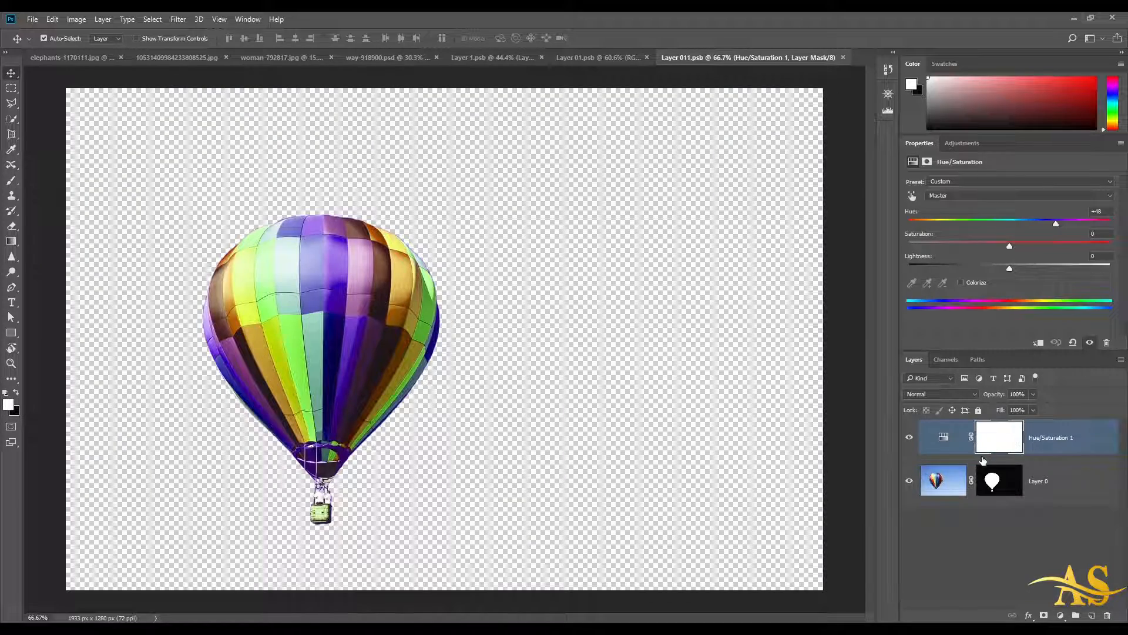
drag(1060, 449, 1106, 617)
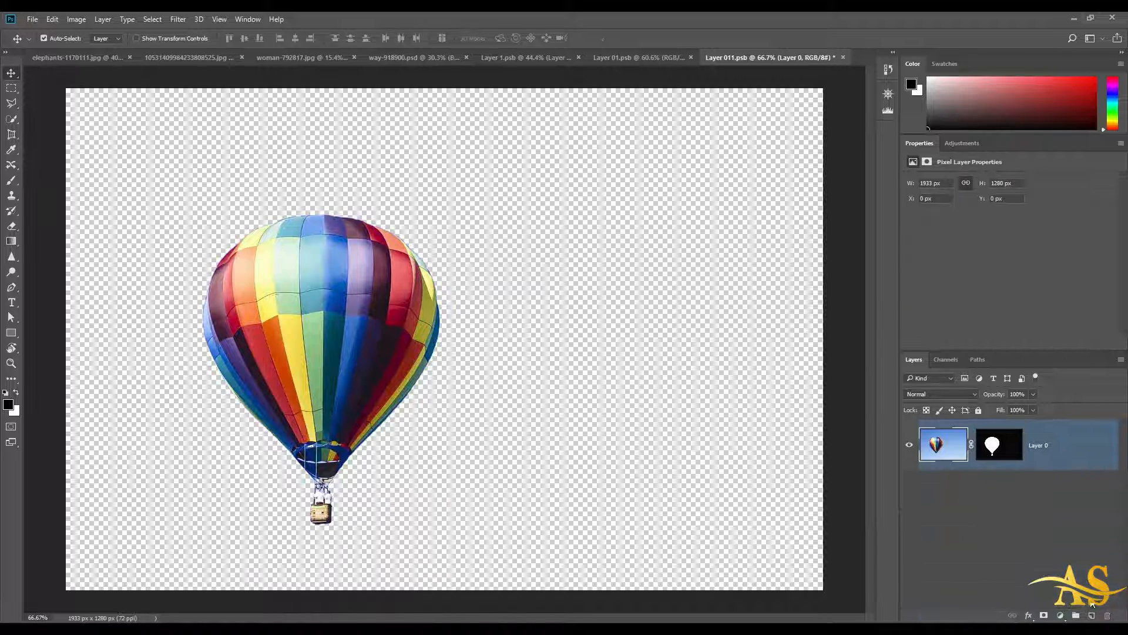
click(519, 60)
click(431, 59)
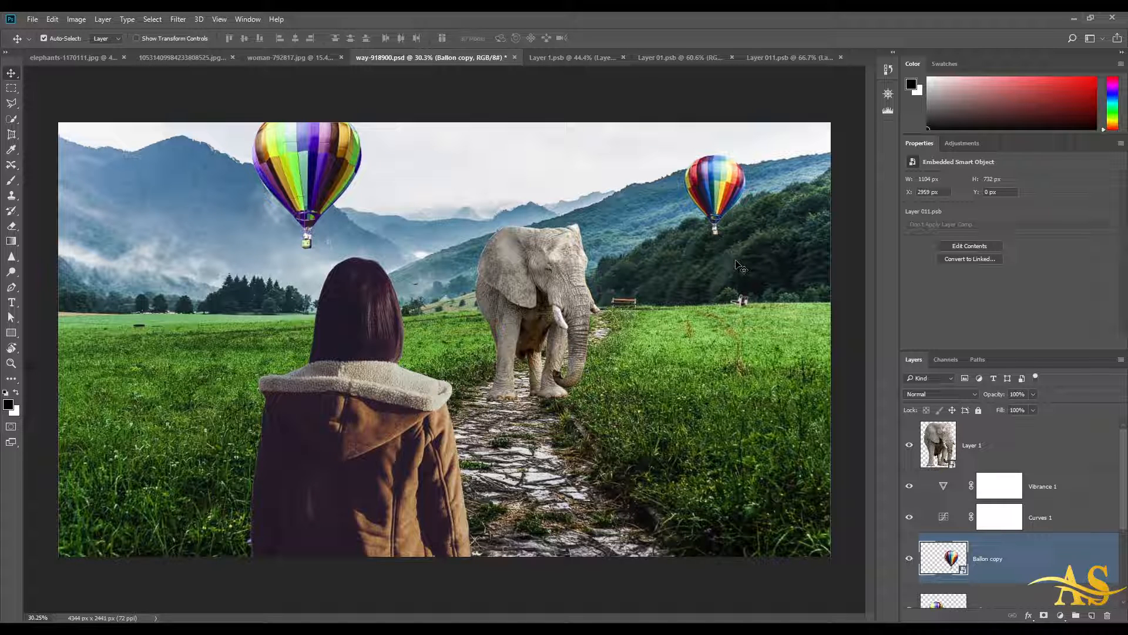
right_click(1018, 554)
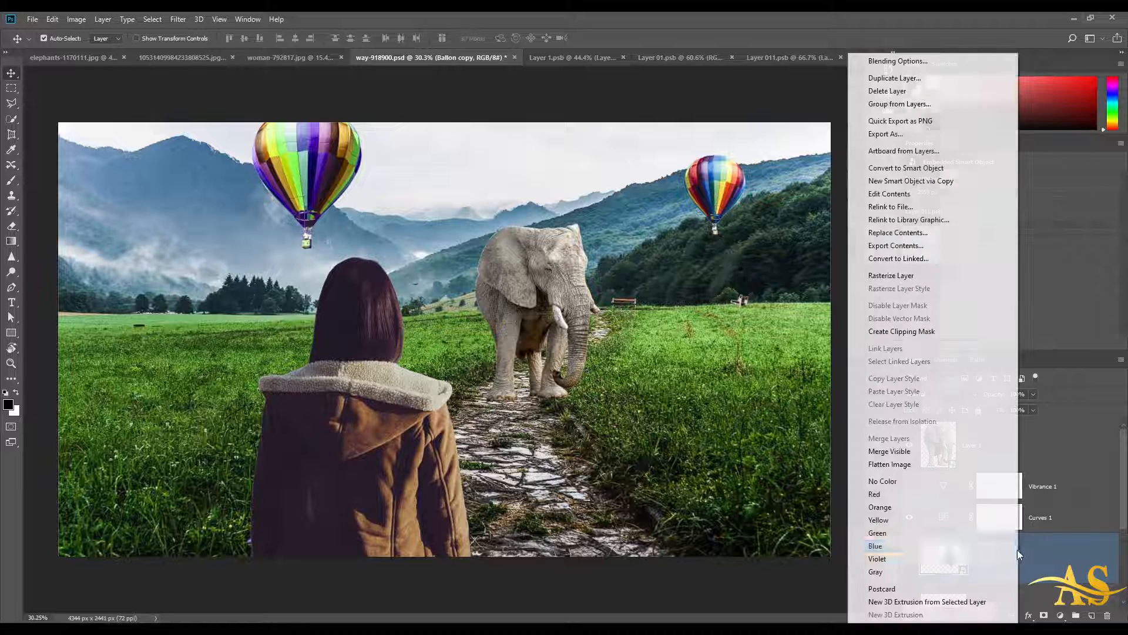
click(715, 12)
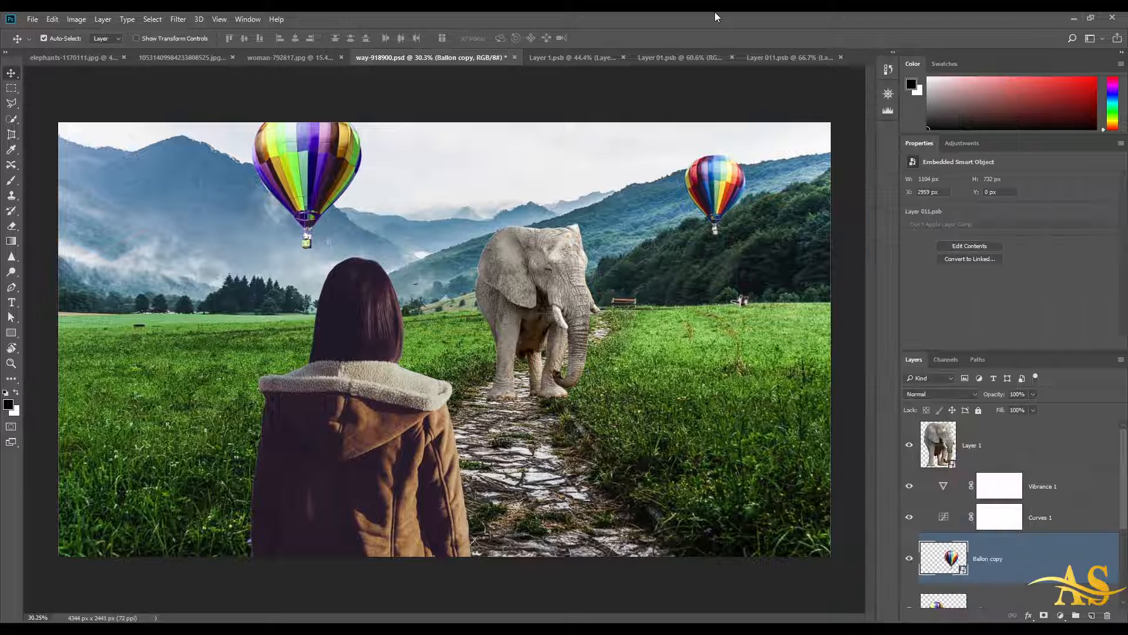